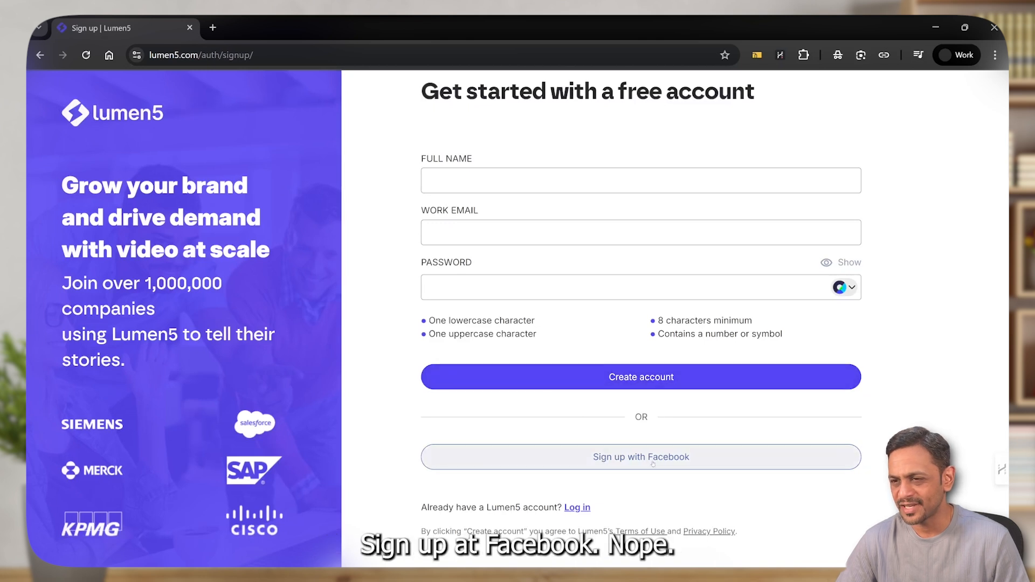
Fill in the sign-up form with the full name, work email and account password, and create the free account
click(499, 181)
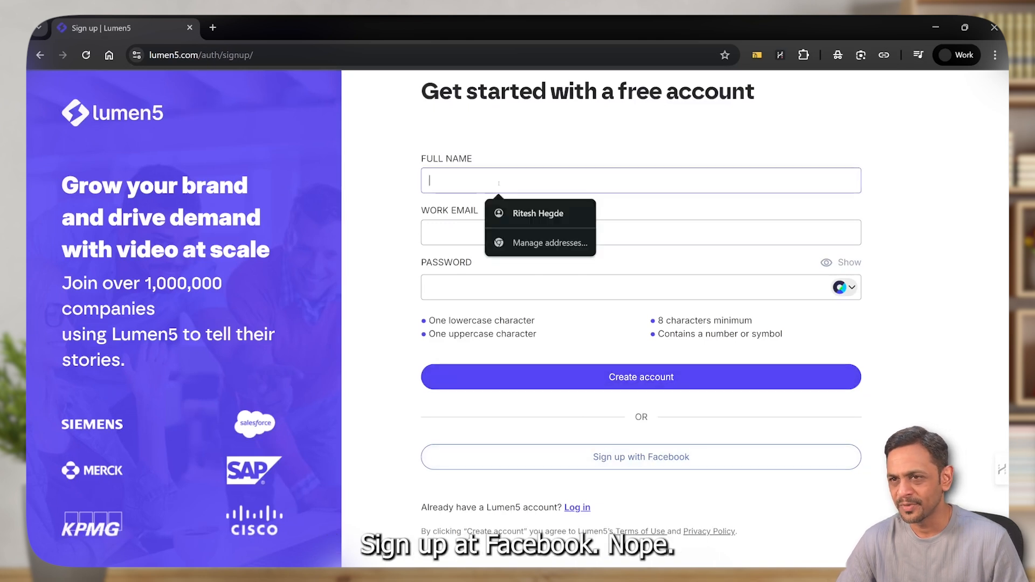
click(536, 214)
click(518, 232)
click(539, 264)
click(515, 283)
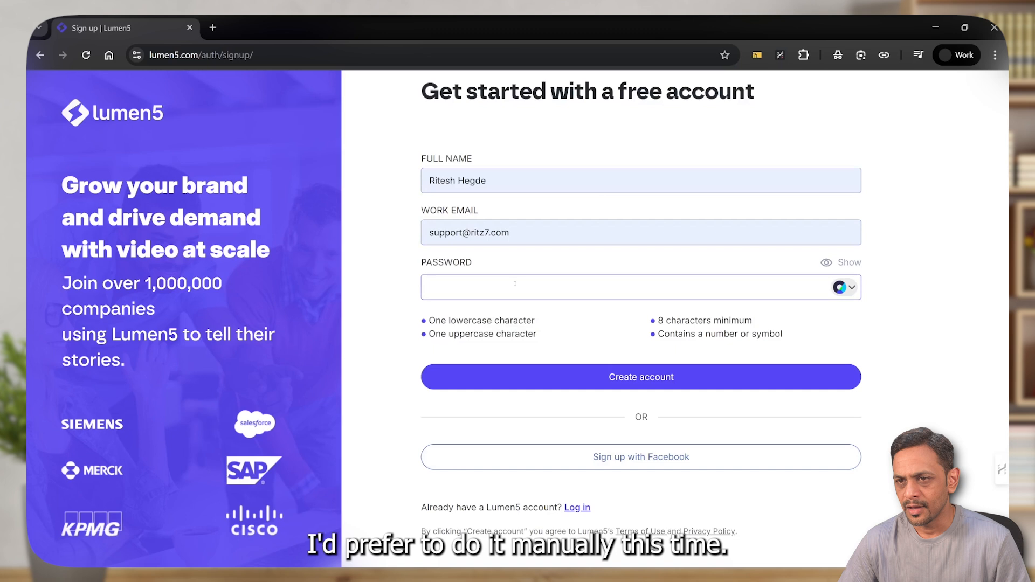
text(••••••••••)
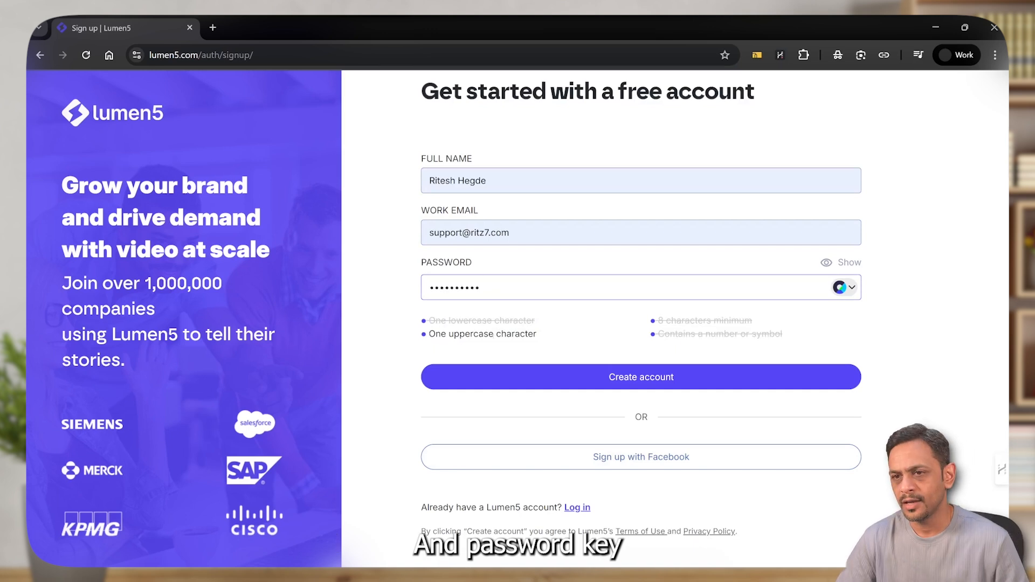
key(Return)
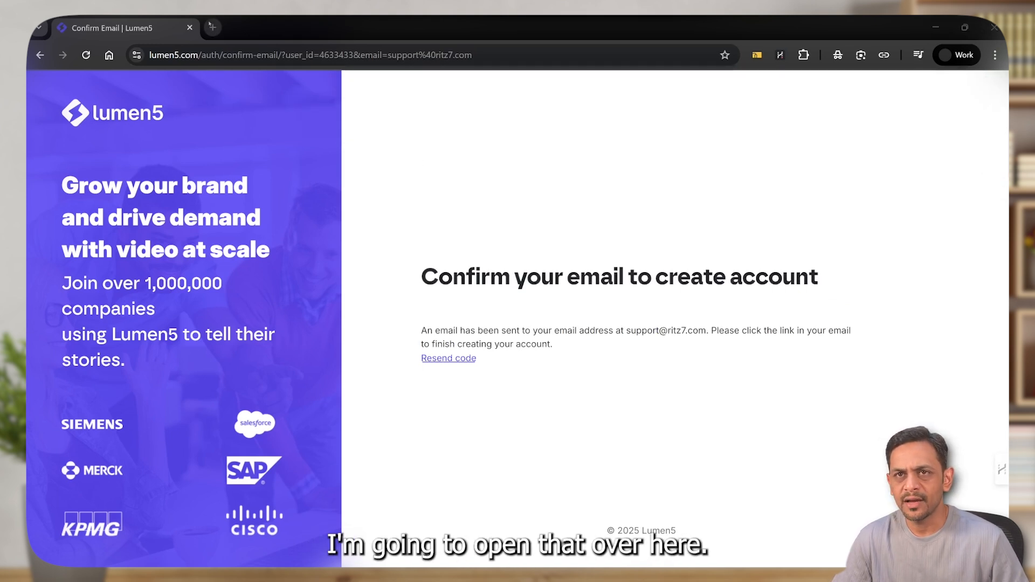
Open the copied account confirmation link in a new tab and dismiss the Enterprise branded-templates offer
key(ctrl+t)
key(ctrl+v)
key(Return)
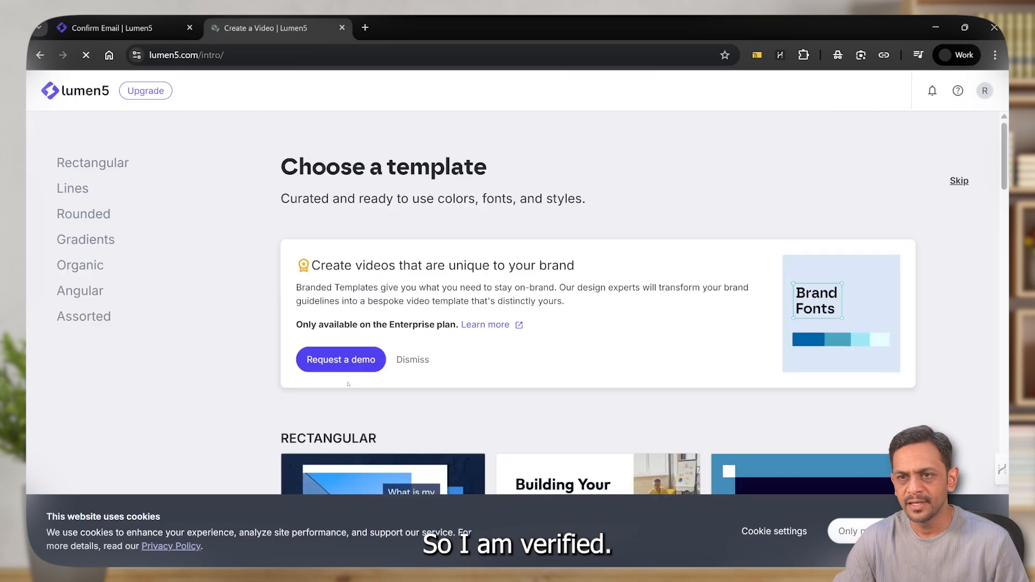
click(412, 360)
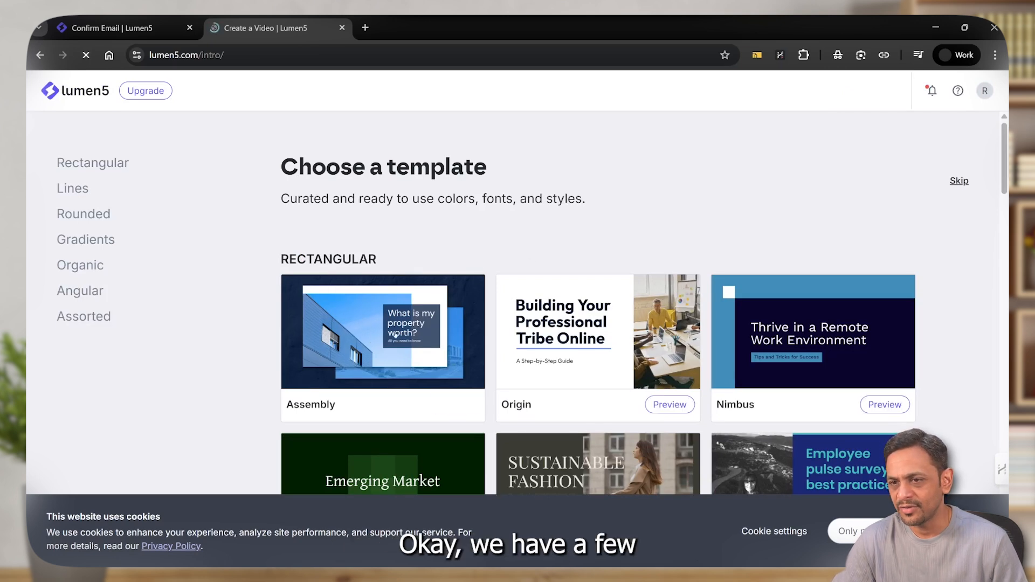
Skim the template gallery to get an overview of the available designs
scroll(566, 305, down, 5)
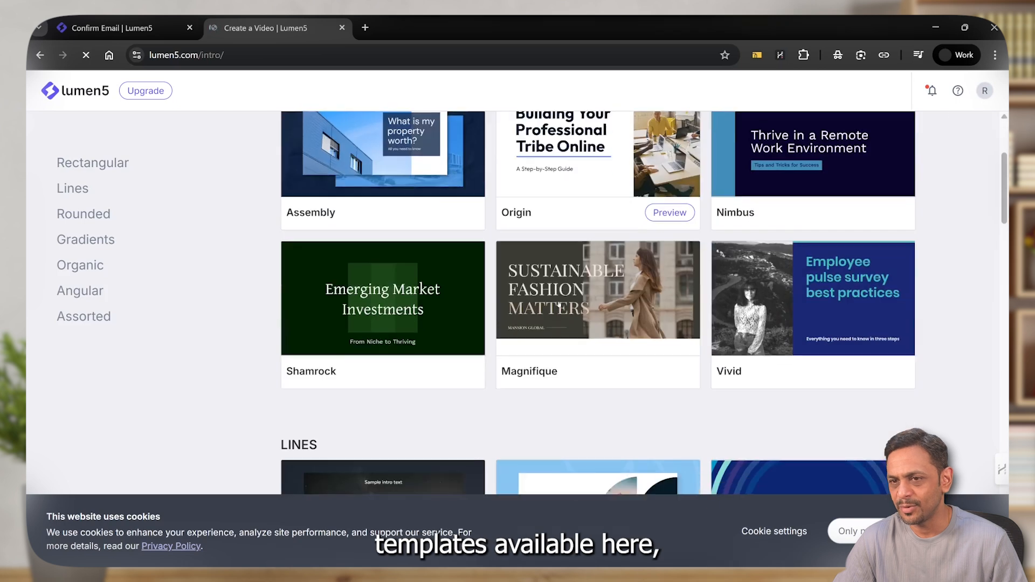
scroll(559, 305, down, 2)
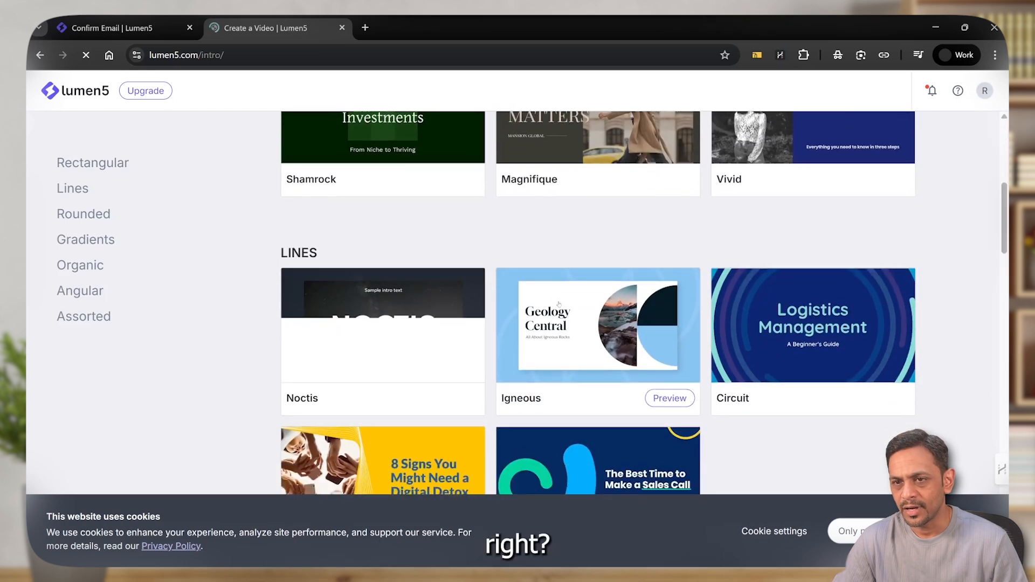
scroll(451, 299, down, 3)
scroll(450, 300, down, 5)
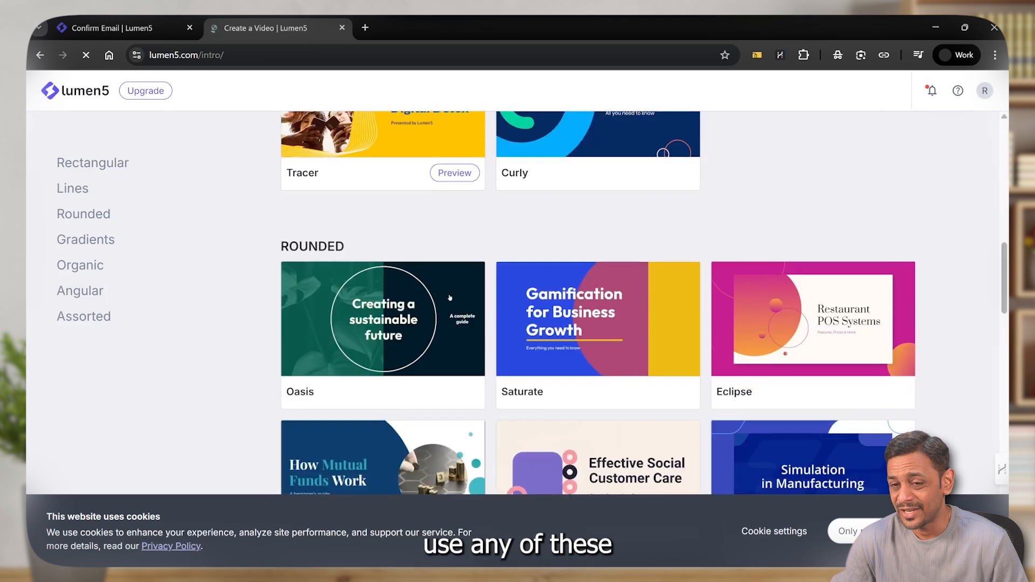
scroll(449, 298, down, 4)
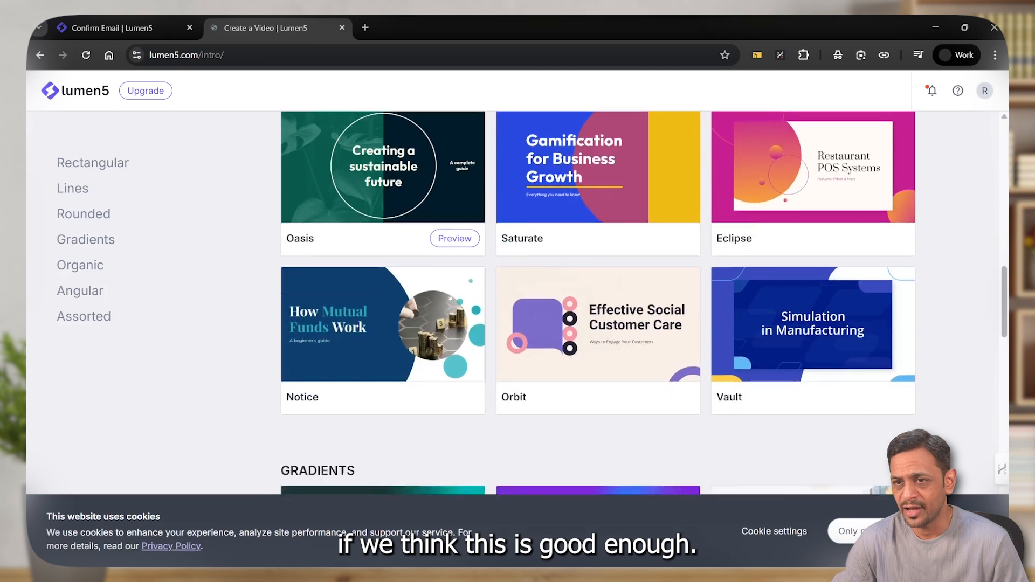
scroll(450, 297, up, 2)
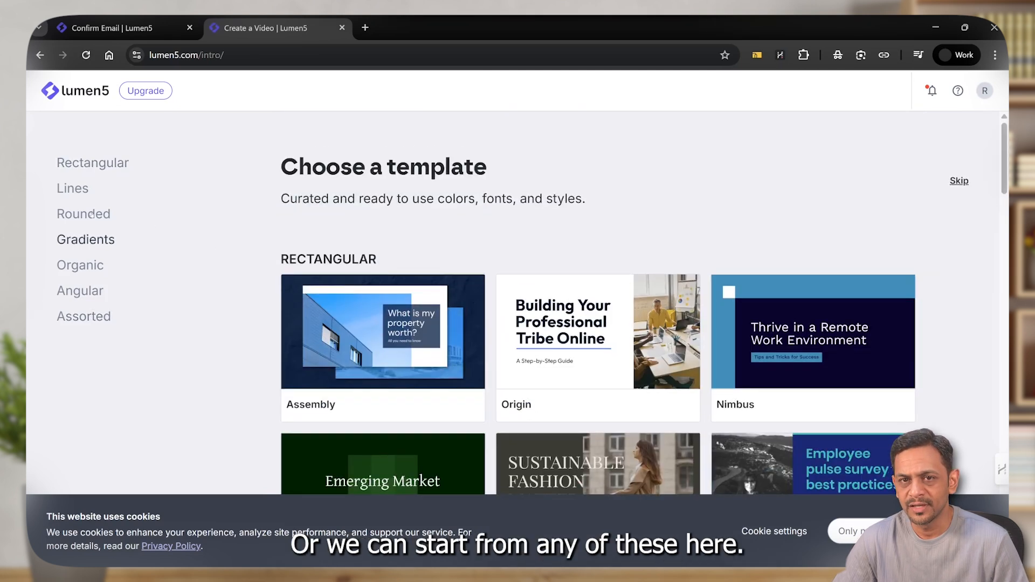
Compare the design elements used in the Rectangular, Lines and Rounded template categories
click(93, 162)
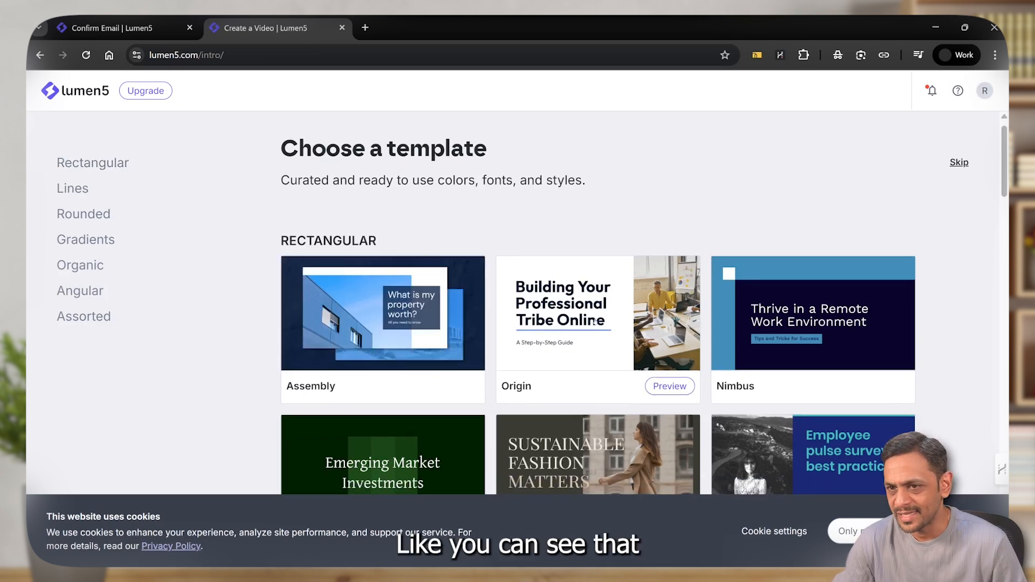
scroll(830, 392, down, 3)
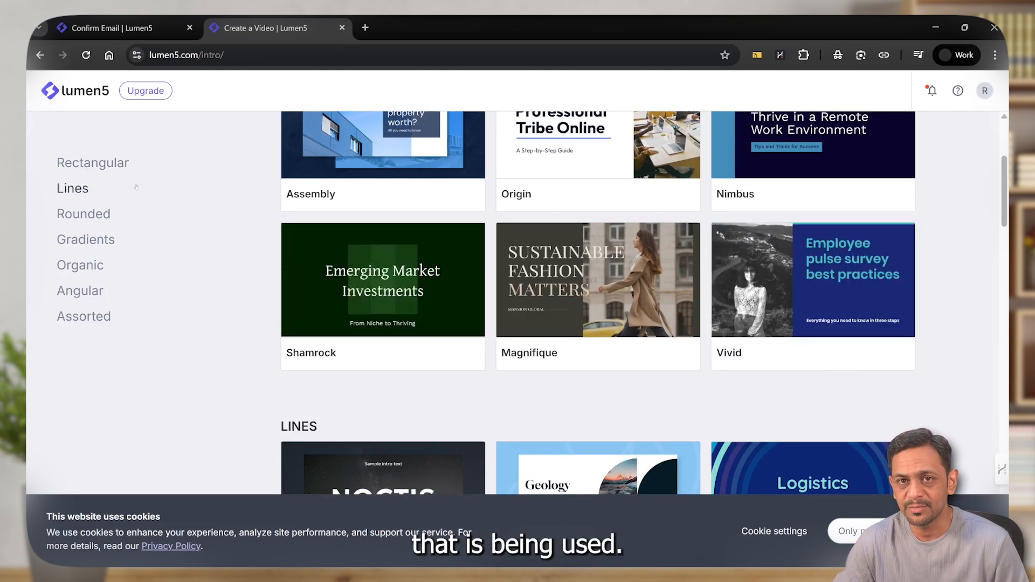
click(73, 188)
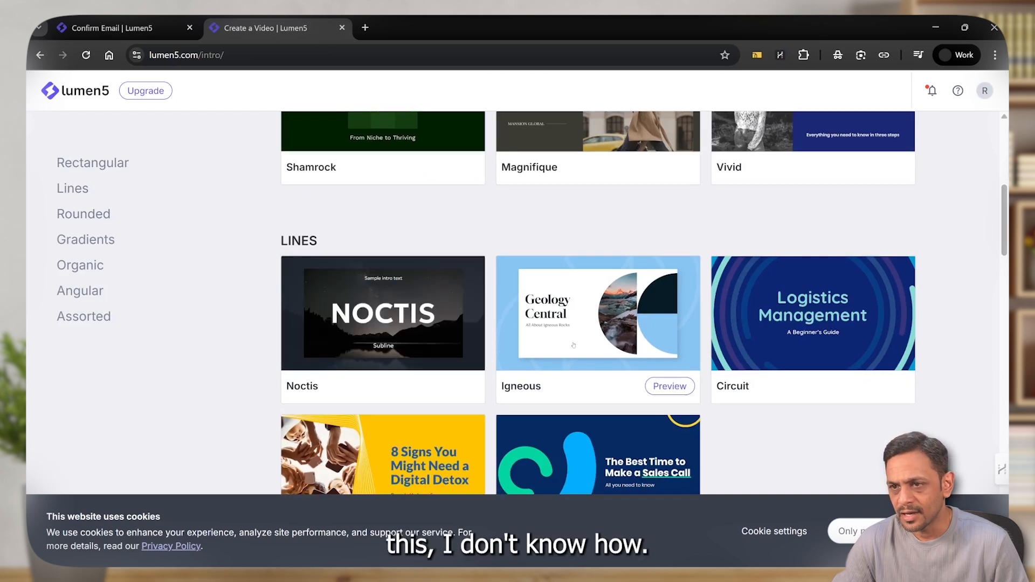
scroll(415, 329, down, 1)
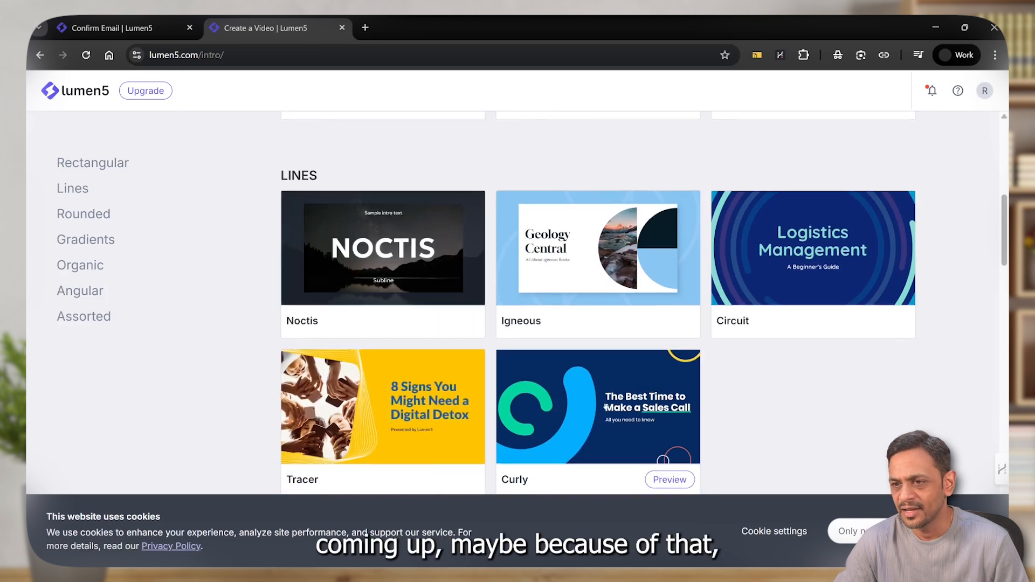
scroll(605, 407, down, 2)
scroll(603, 403, down, 4)
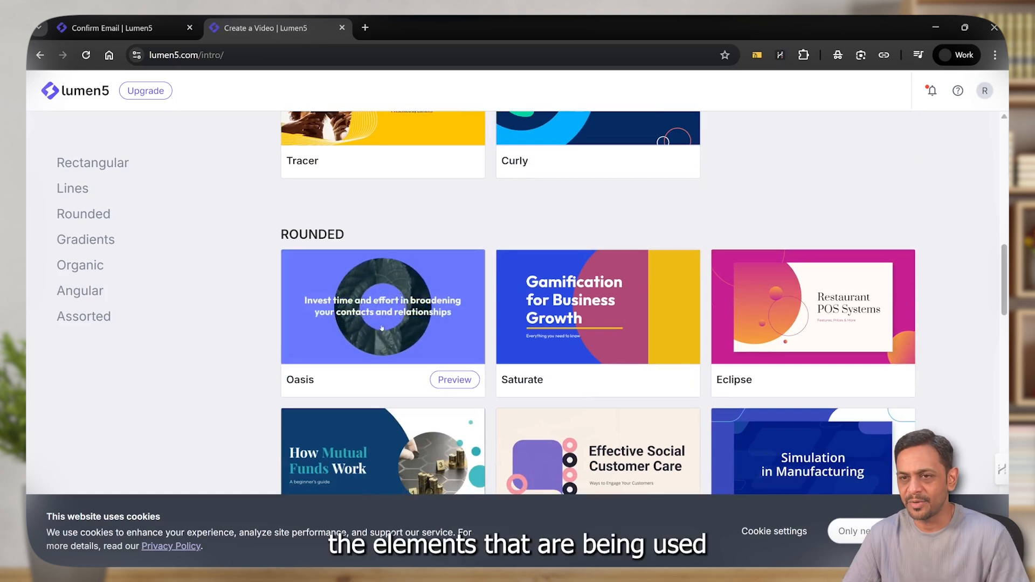
Examine the Gradients, Organic, Angular and Assorted templates, including the animated samples of Foresight, Memory, Surge and Ascend
scroll(381, 328, down, 8)
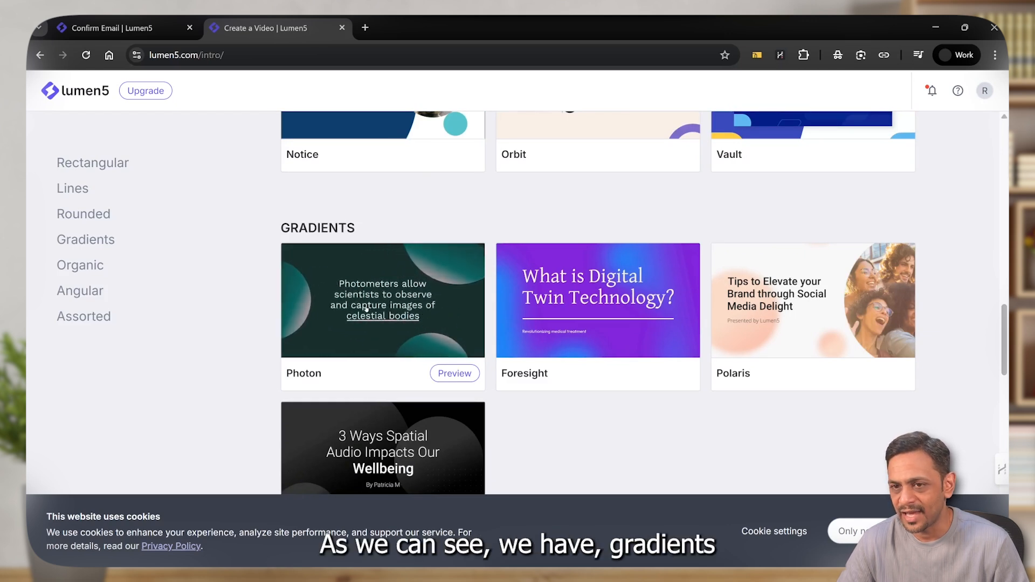
mouse_move(551, 306)
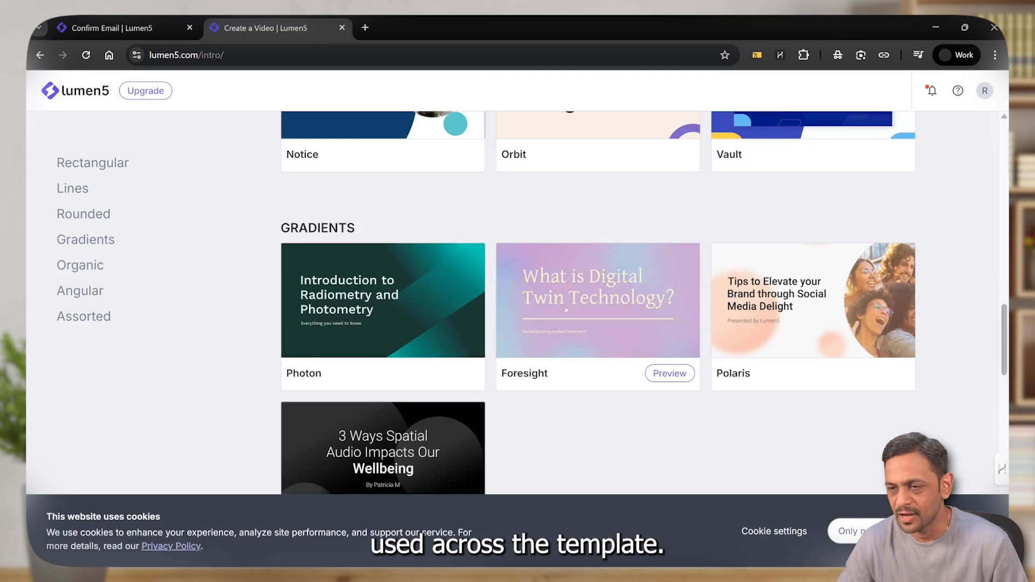
scroll(419, 341, down, 1)
scroll(419, 340, down, 4)
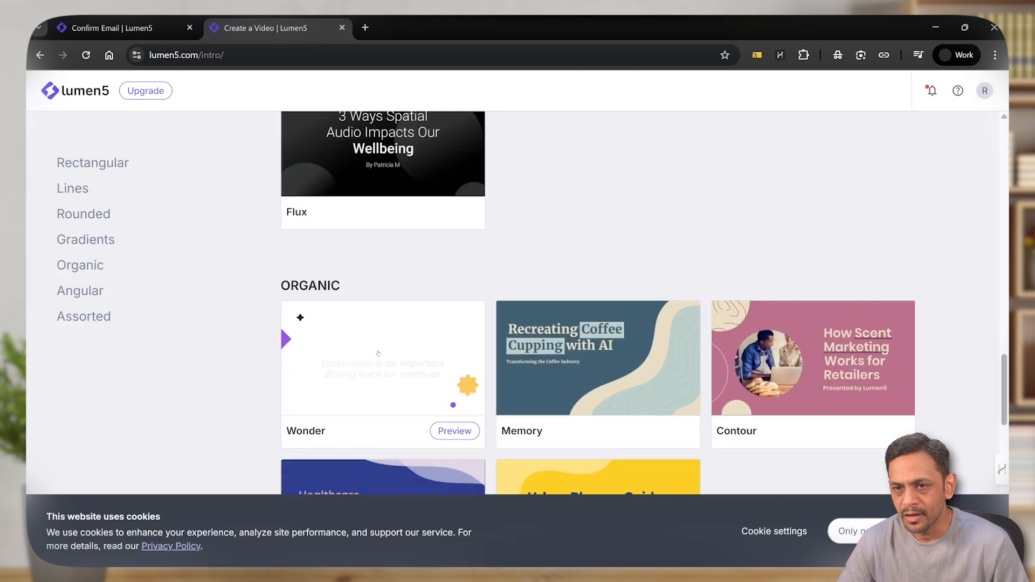
mouse_move(599, 358)
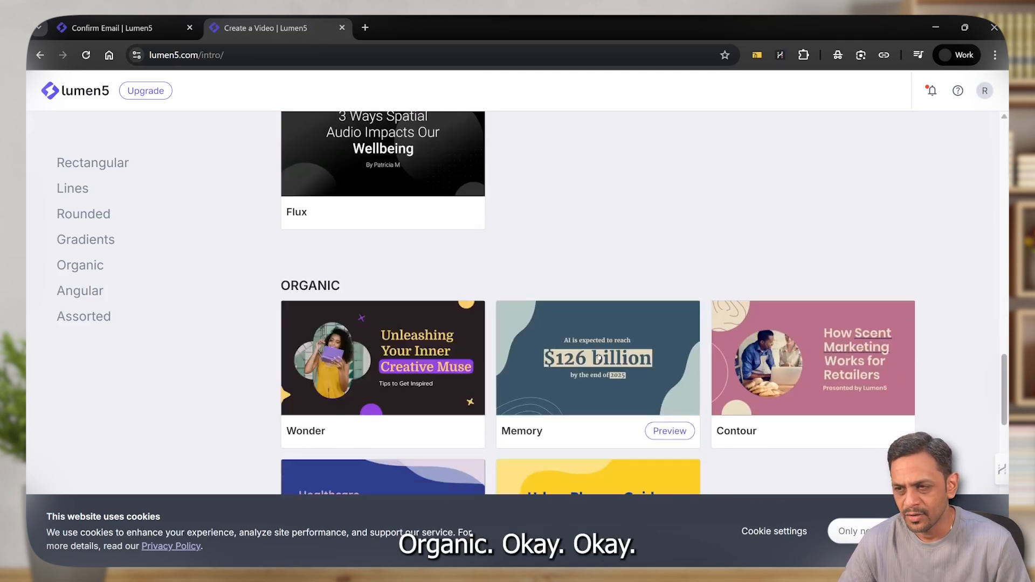
scroll(598, 358, down, 7)
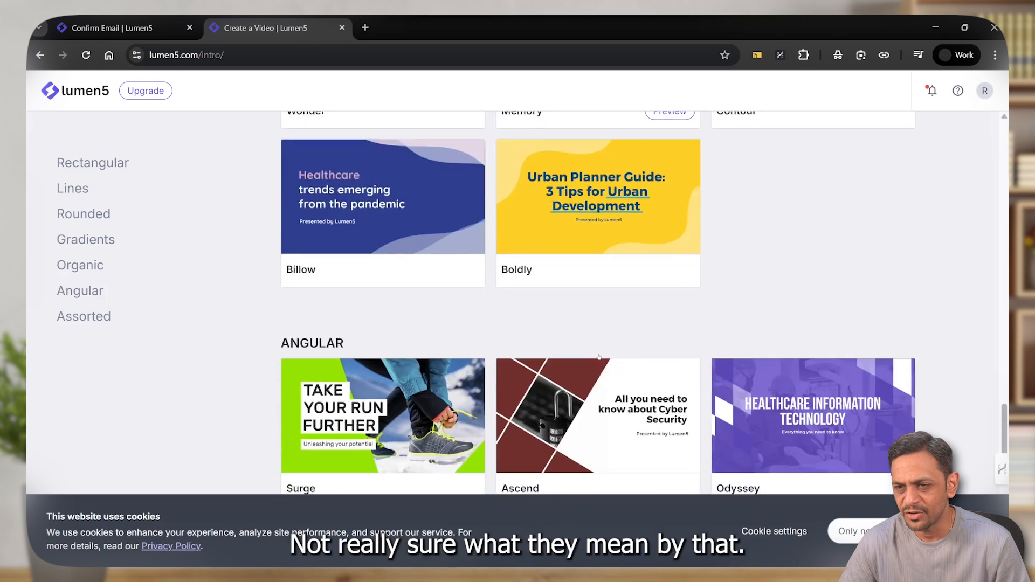
mouse_move(409, 303)
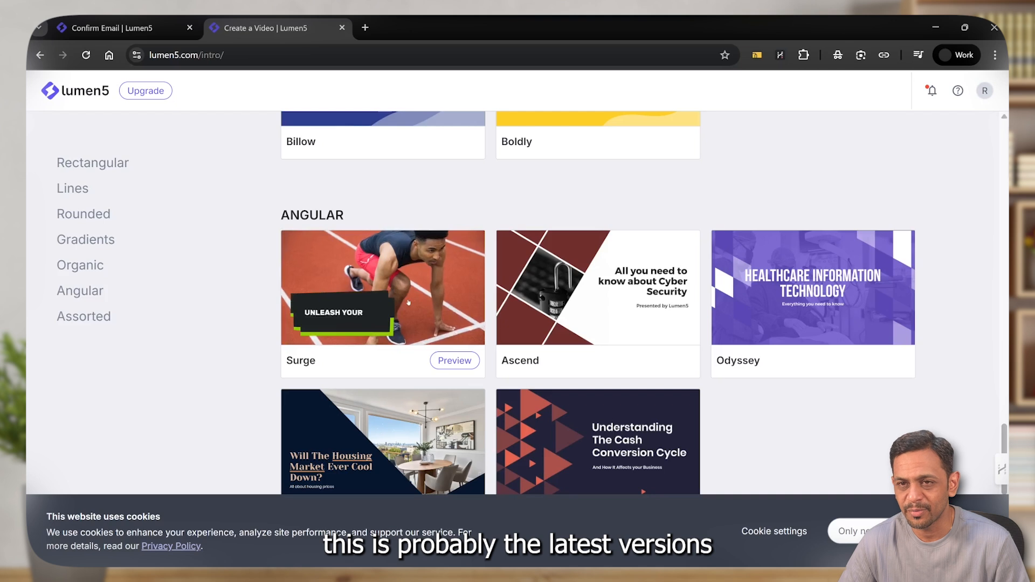
mouse_move(572, 293)
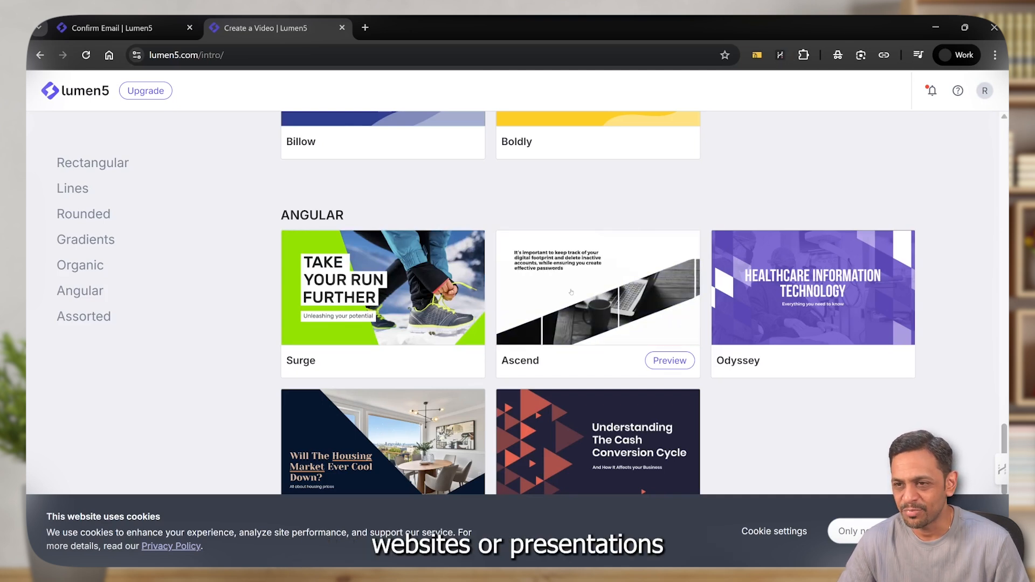
scroll(356, 270, down, 6)
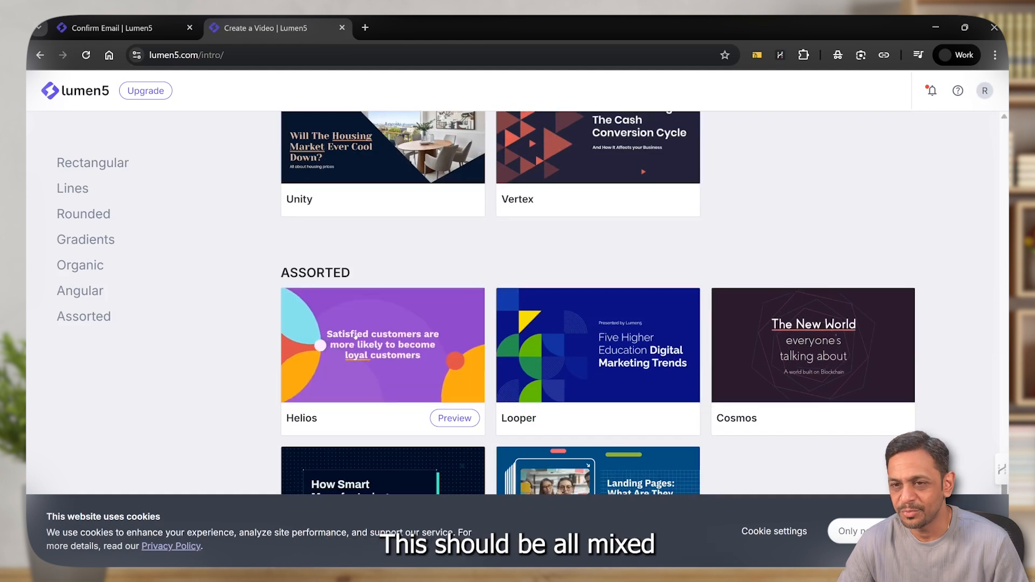
scroll(356, 336, down, 1)
Preview the Surge template from the Angular category, use it in 16:9 format, and start the video with AI Voiceover
scroll(356, 336, up, 6)
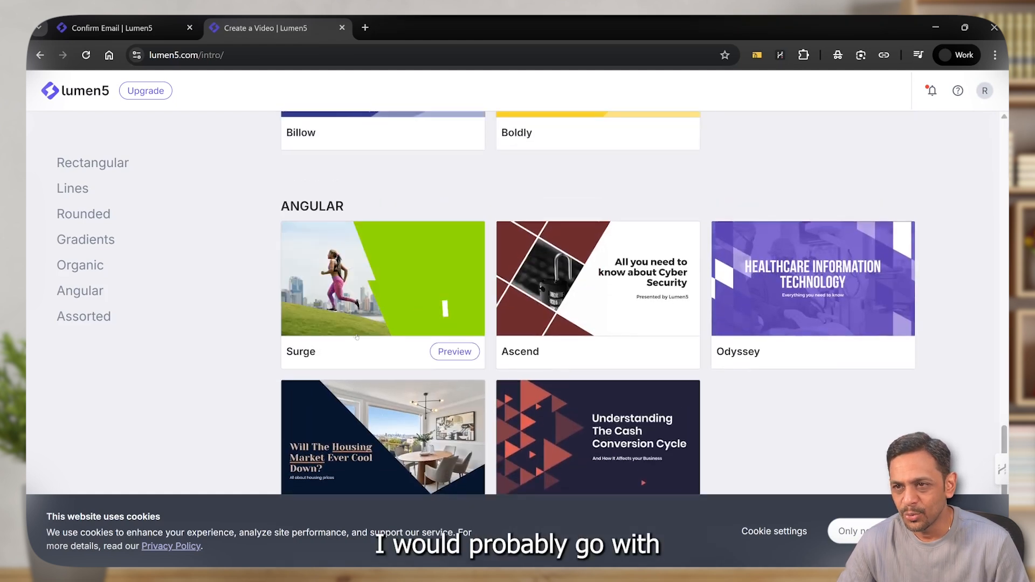
scroll(355, 323, down, 1)
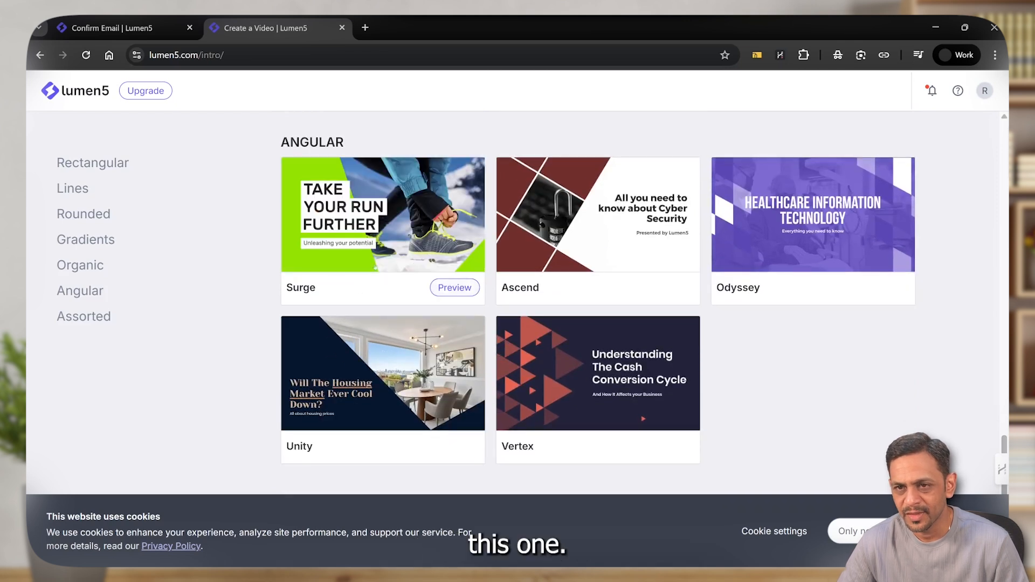
click(454, 287)
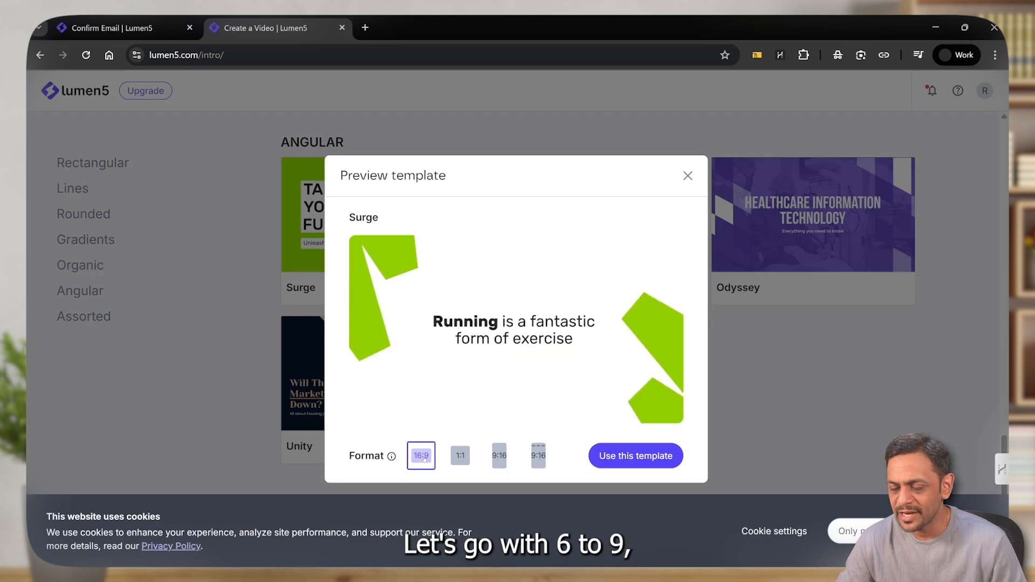
click(628, 463)
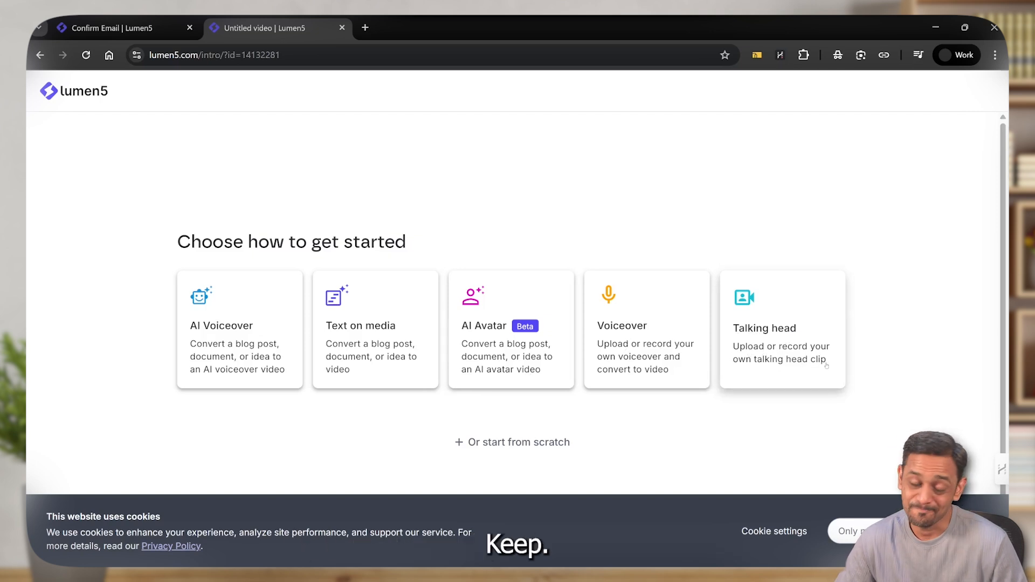
click(224, 328)
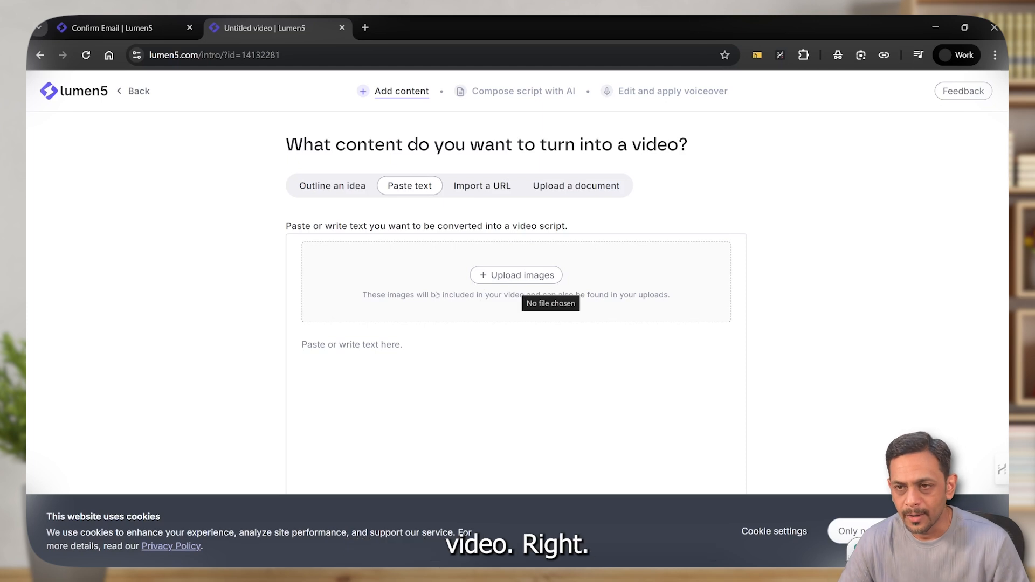
Look over the URL import and document upload content options, and accept only the necessary cookies
click(479, 186)
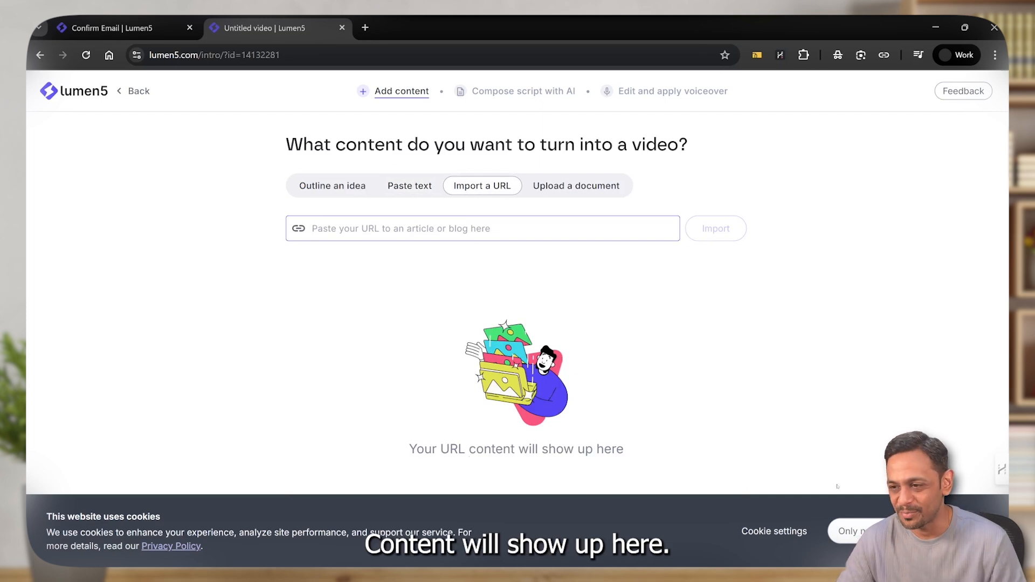
click(849, 532)
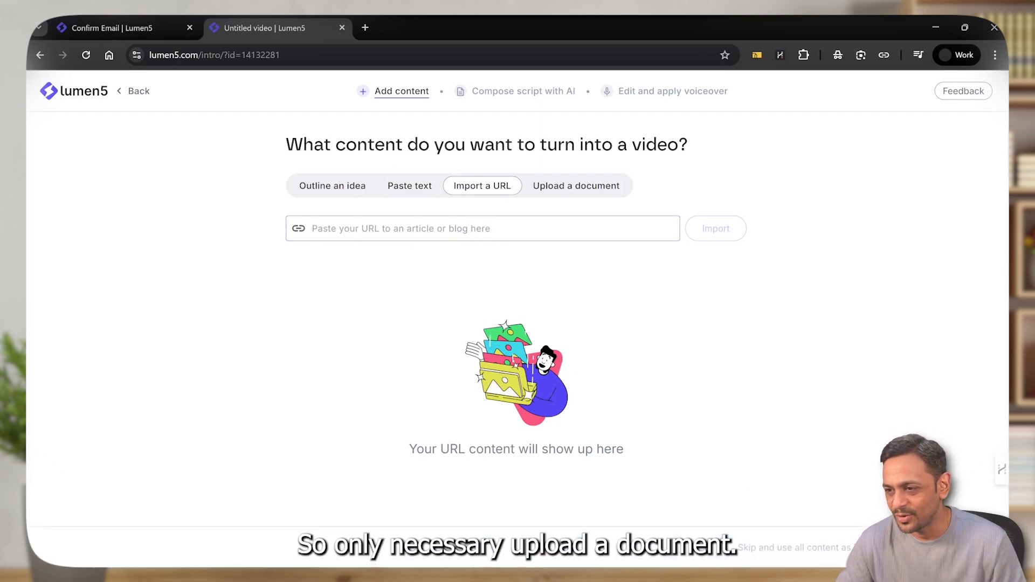
click(560, 189)
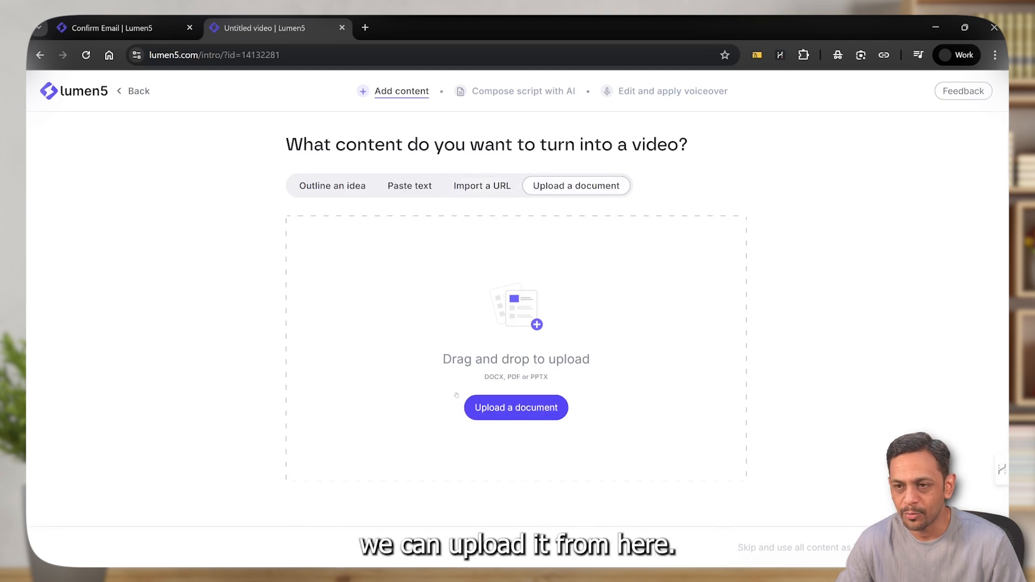
Outline a video idea with the topic "Advantages of AI Agents"
click(326, 188)
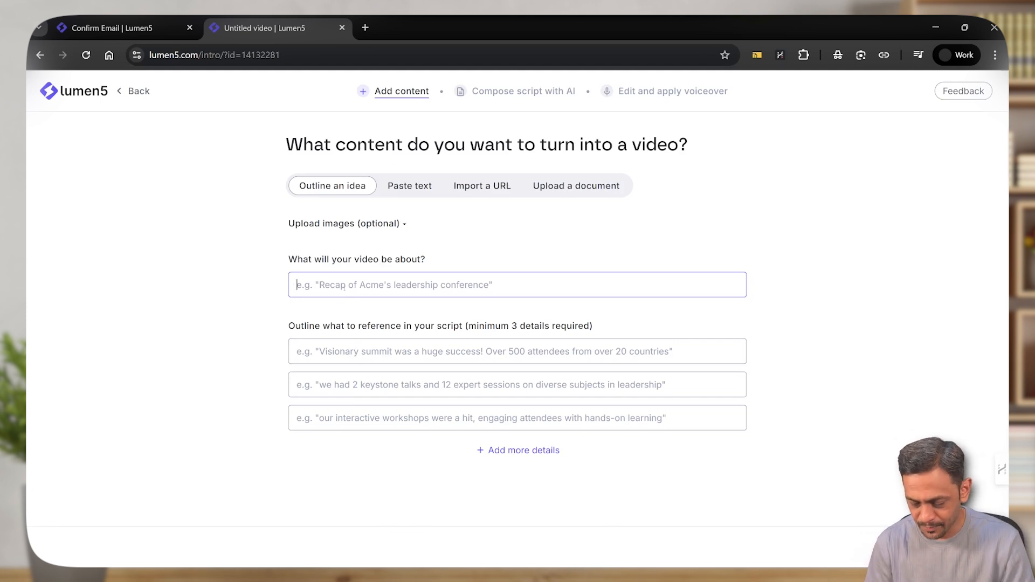
text(Advantah)
key(BackSpace)
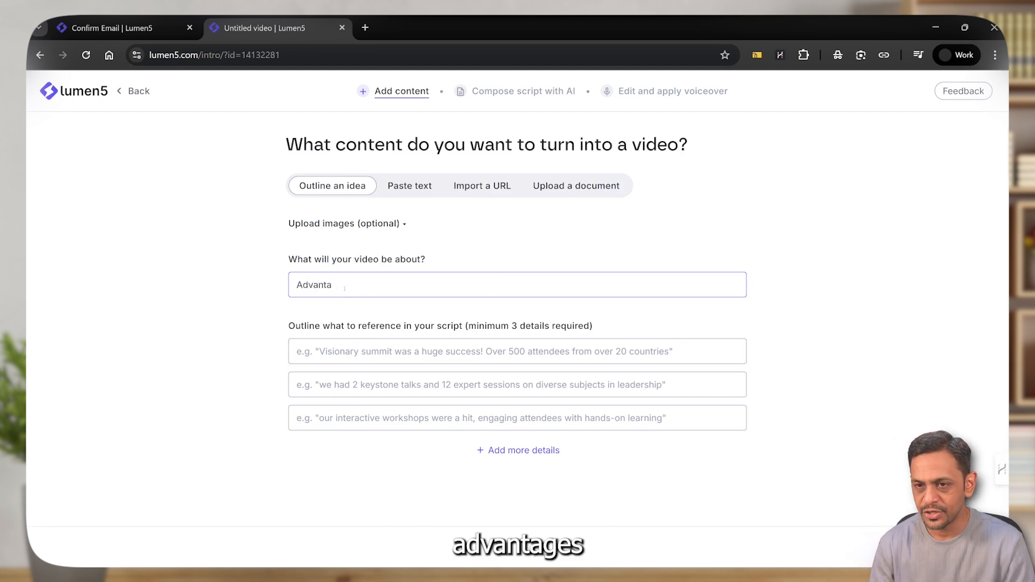
text(ges of A)
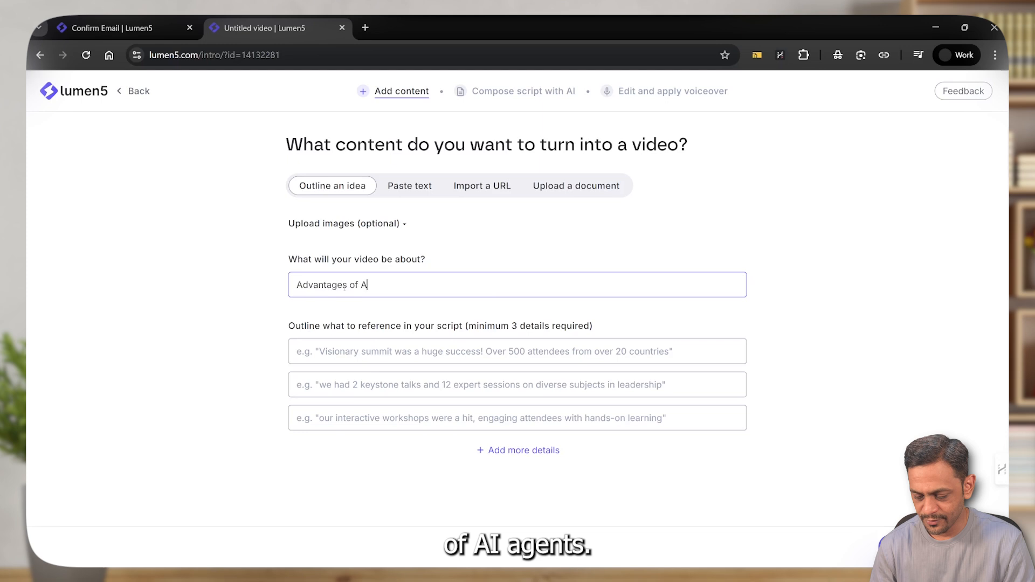
text(I Agents)
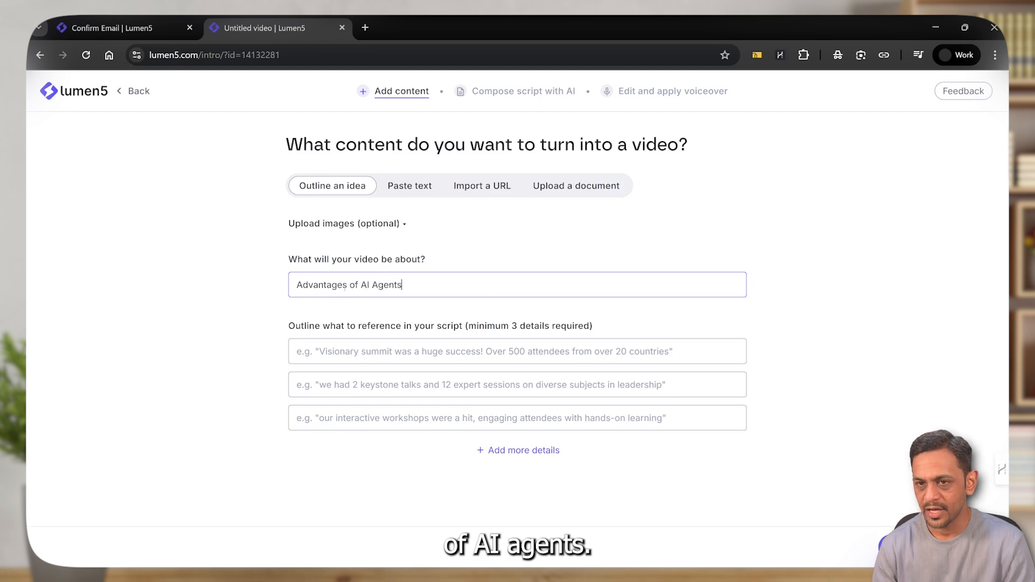
click(341, 352)
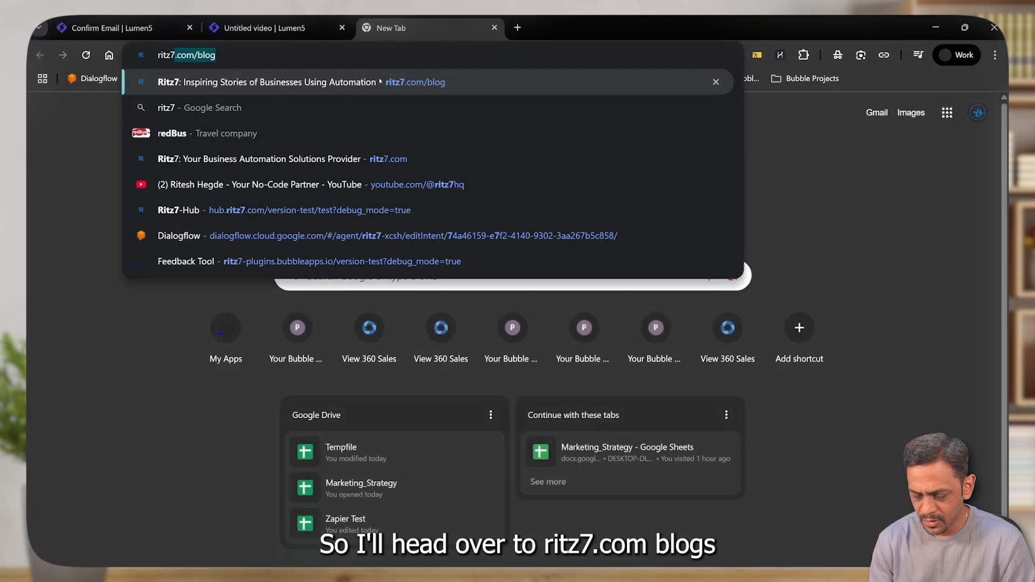
Open ritz7.com/blog in the browser and copy the URL of the article "Why Learning No-Code is Essential for Entrepreneurs in 2025"
key(Return)
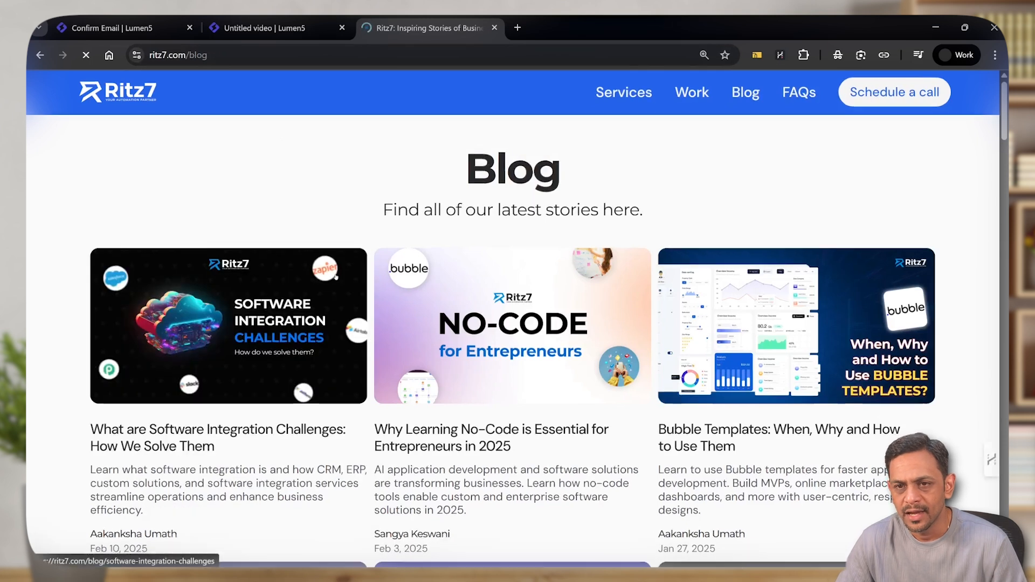
scroll(377, 302, down, 3)
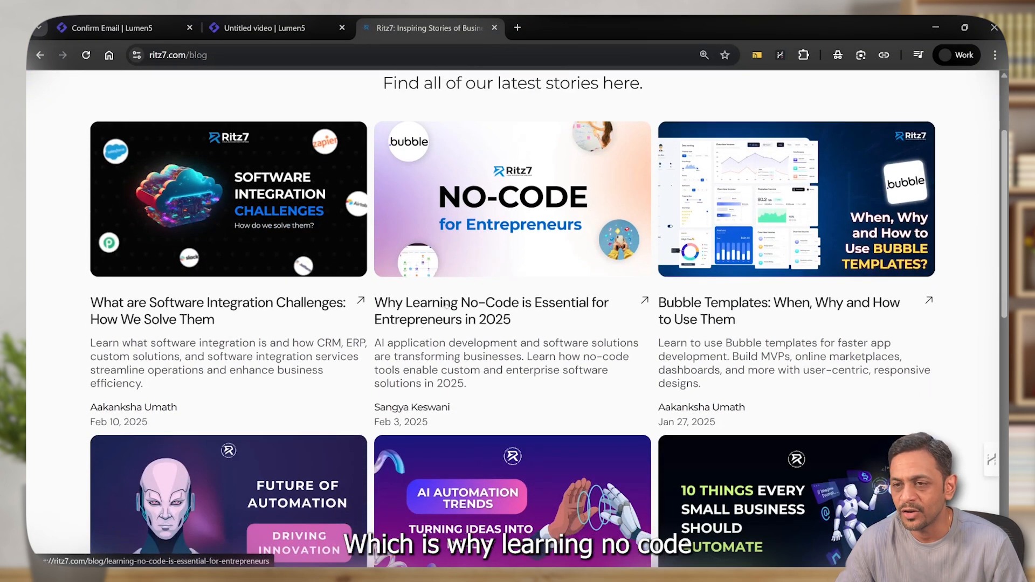
click(447, 305)
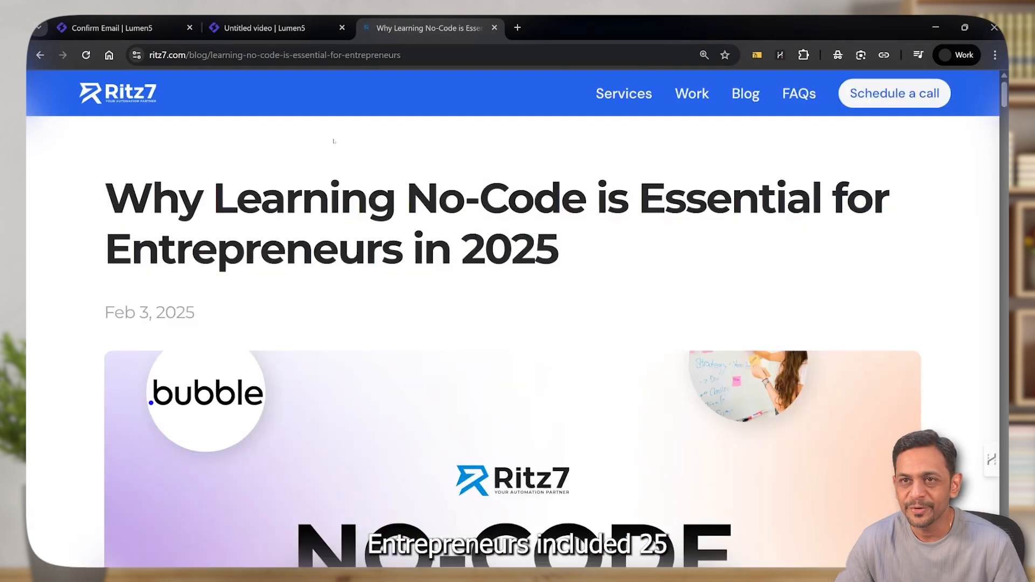
click(318, 55)
key(ctrl+c)
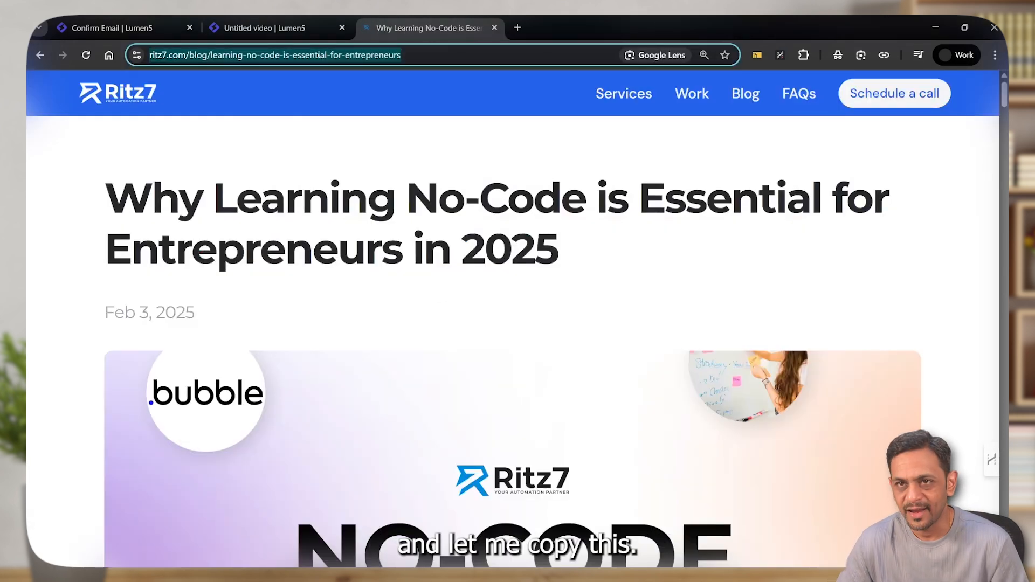
click(246, 21)
click(409, 187)
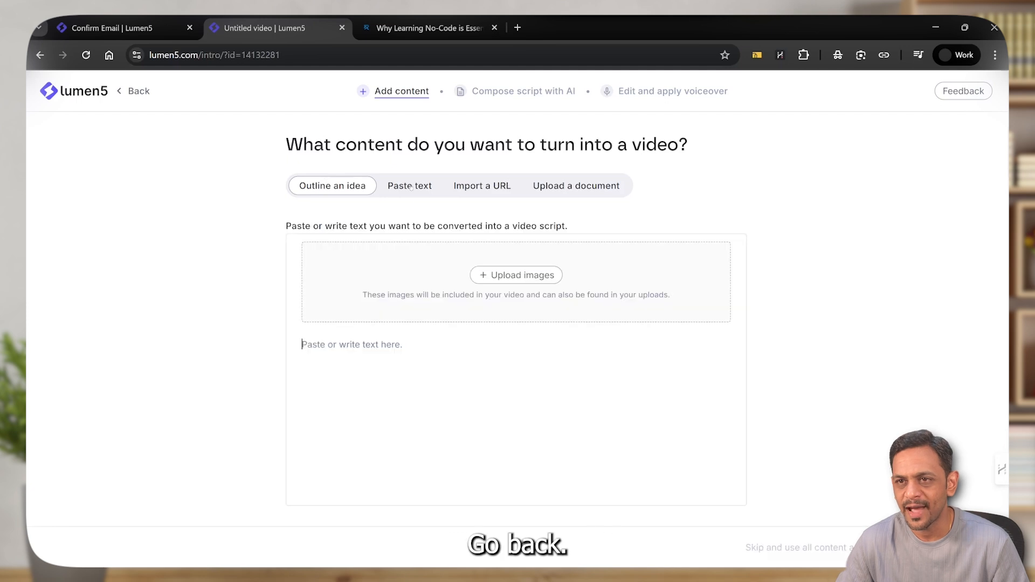
click(499, 186)
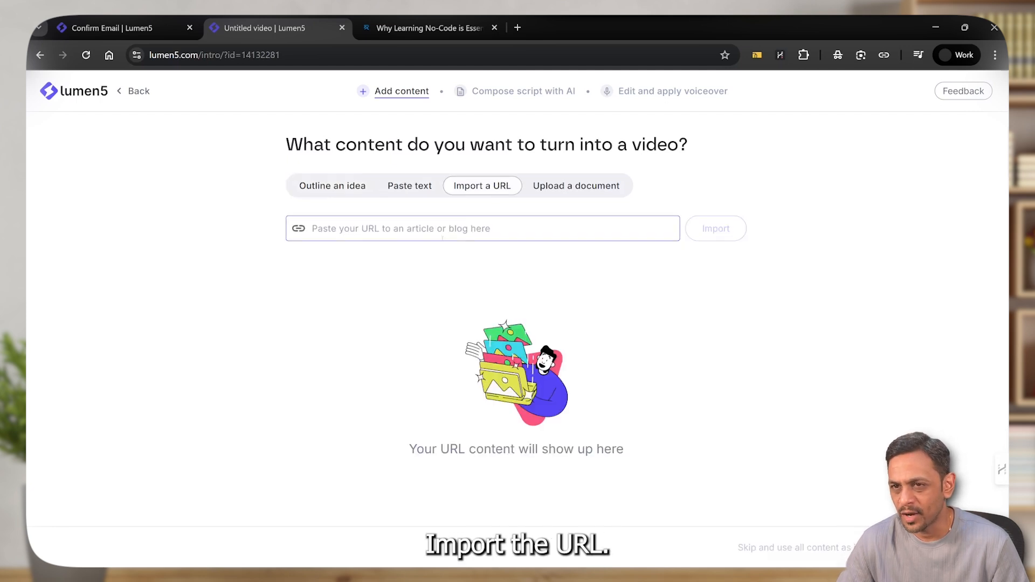
key(ctrl+v)
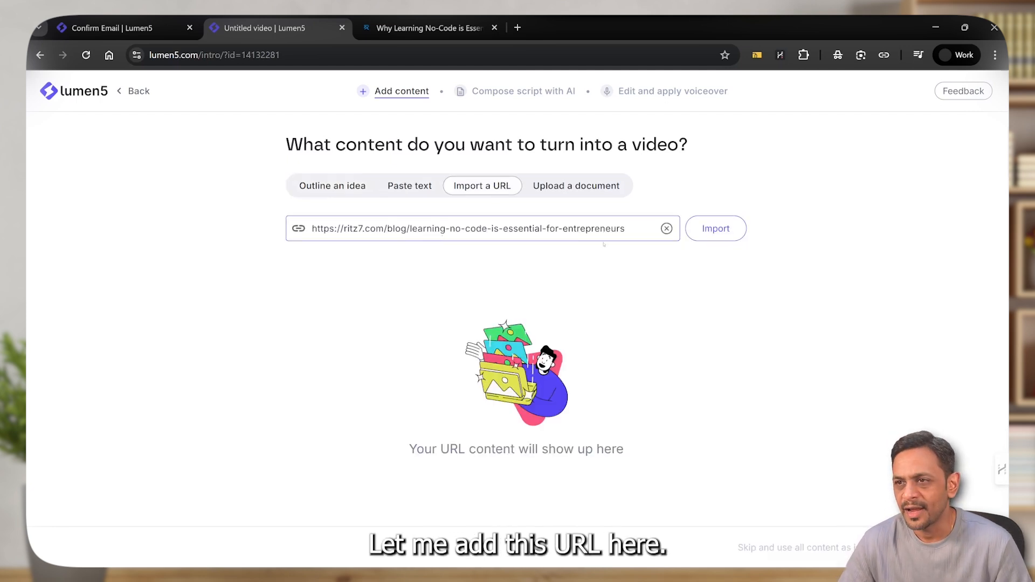
click(714, 229)
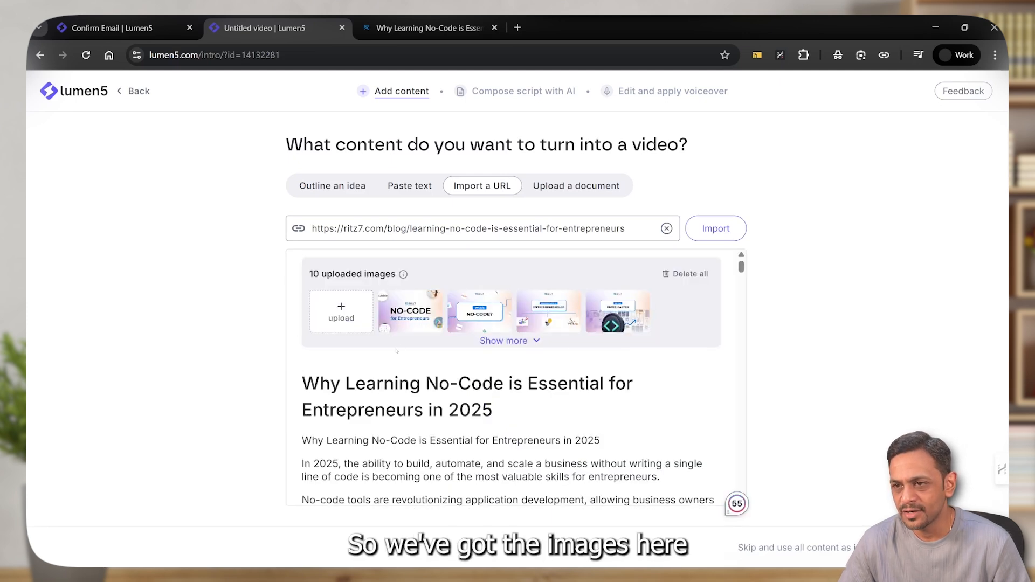
Read through the imported article text and have AI compose the video script from it
scroll(396, 351, down, 3)
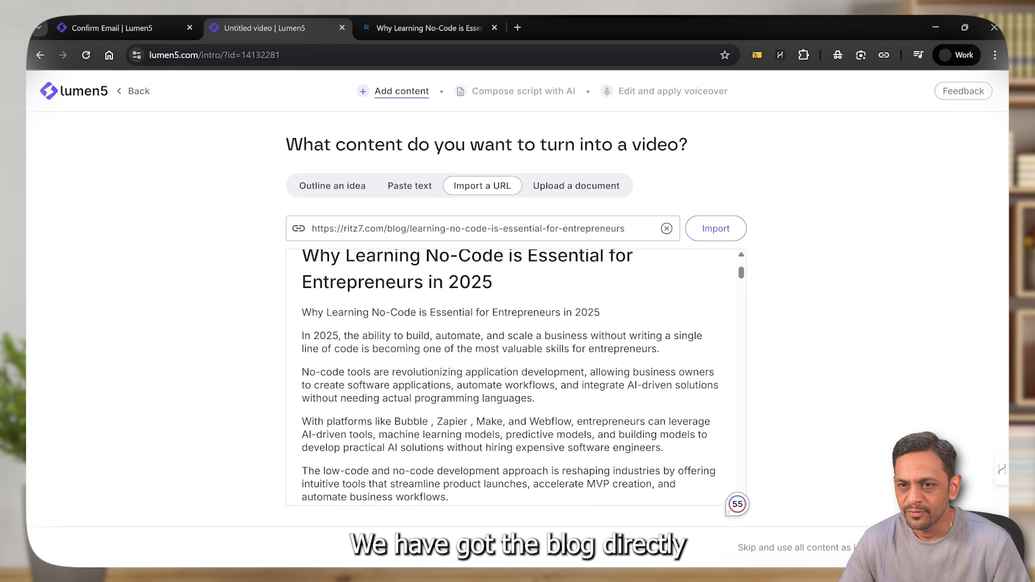
scroll(362, 367, down, 10)
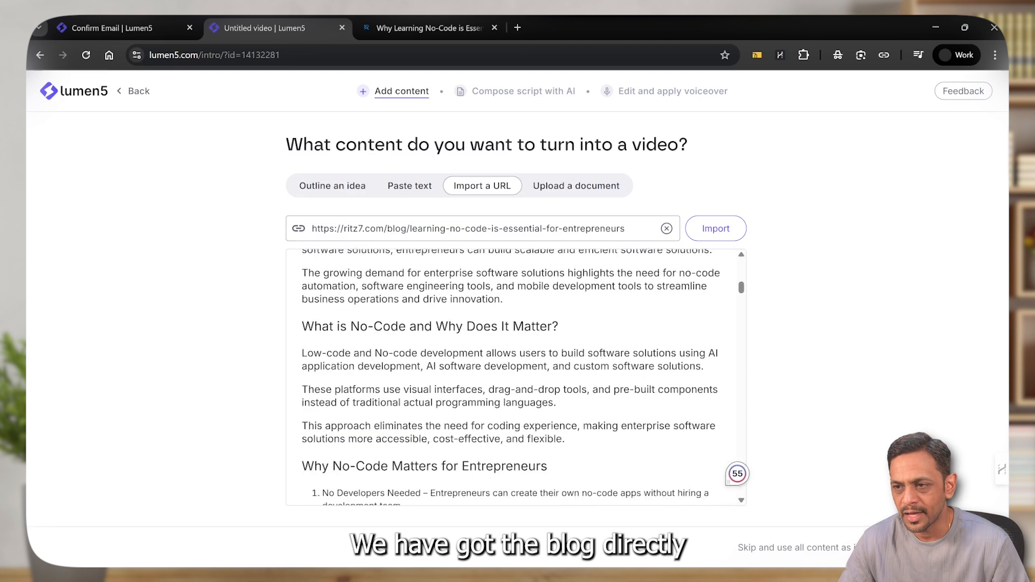
scroll(362, 366, down, 5)
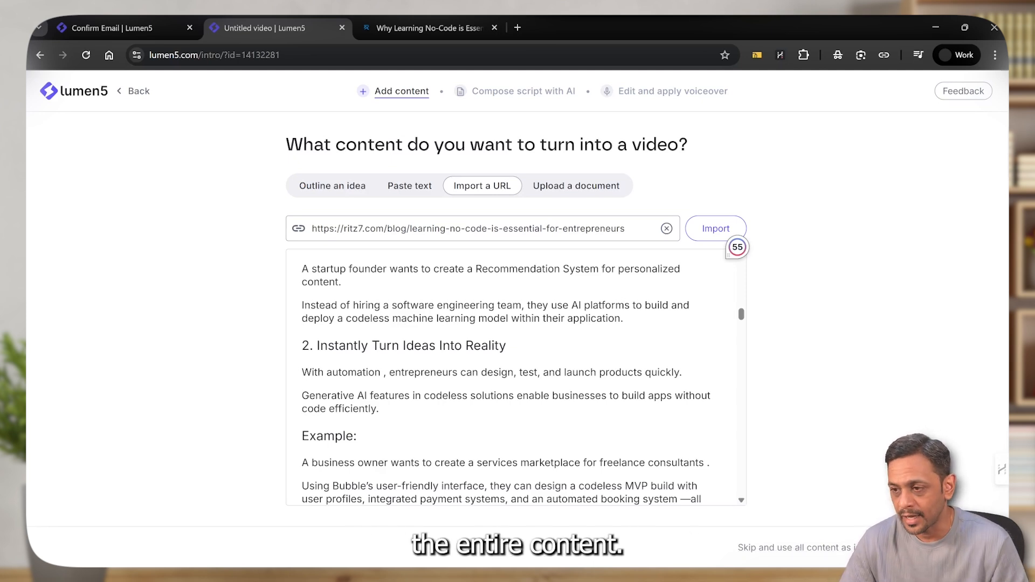
click(935, 547)
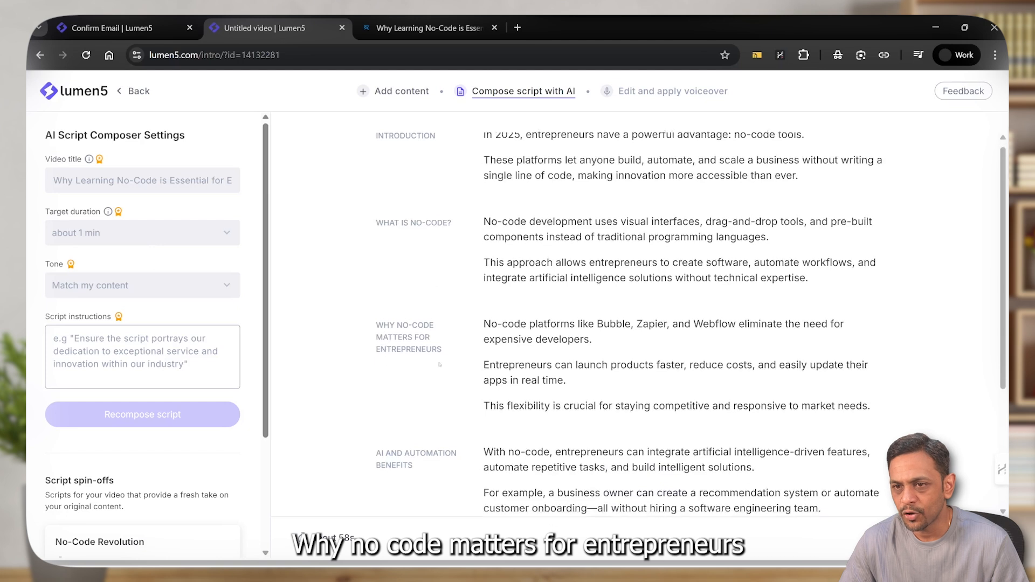
Review the composed script from introduction to essential no-code skills and continue to the voiceover stage
scroll(387, 367, down, 1)
scroll(441, 394, down, 2)
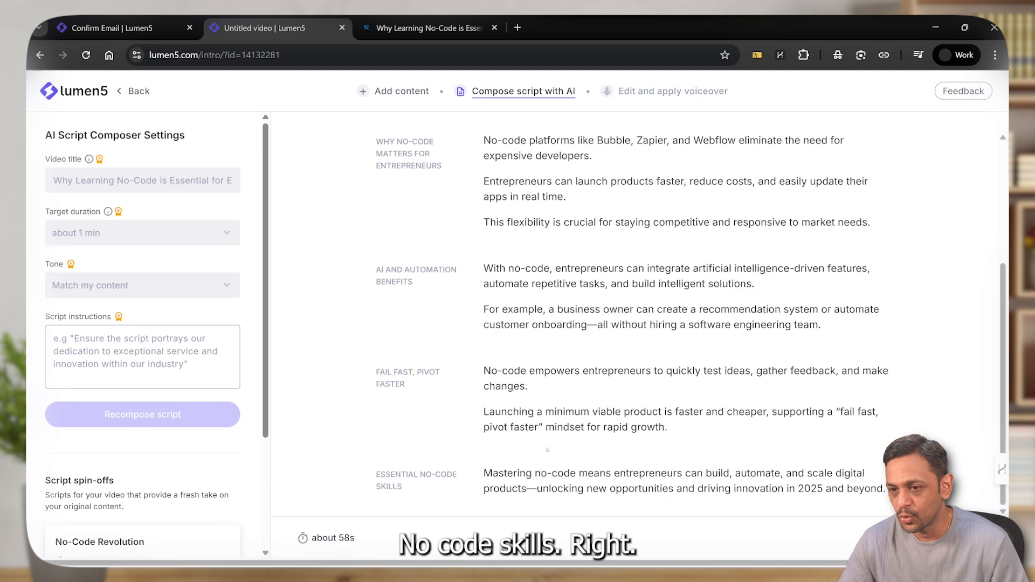
scroll(547, 446, up, 3)
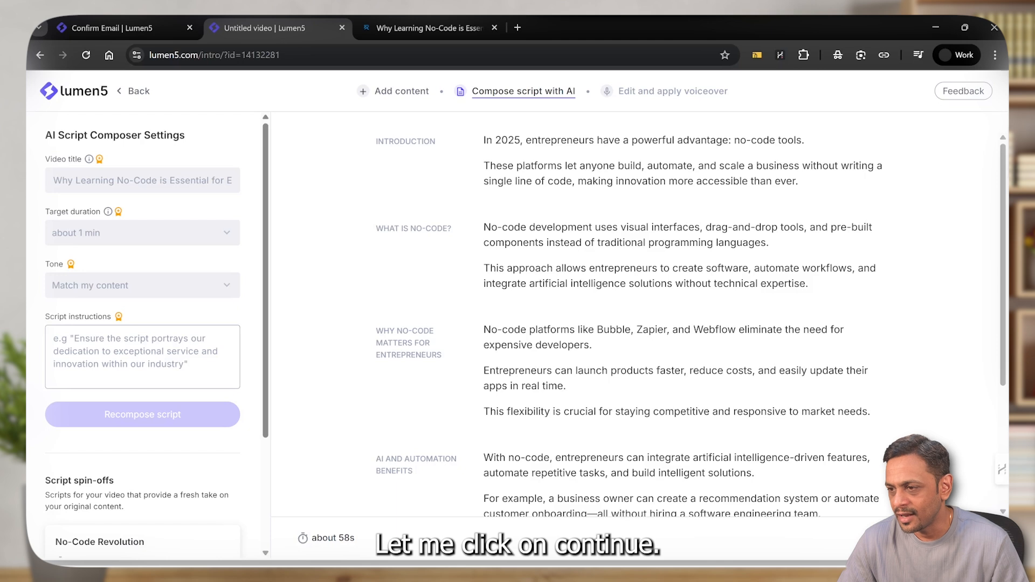
click(952, 538)
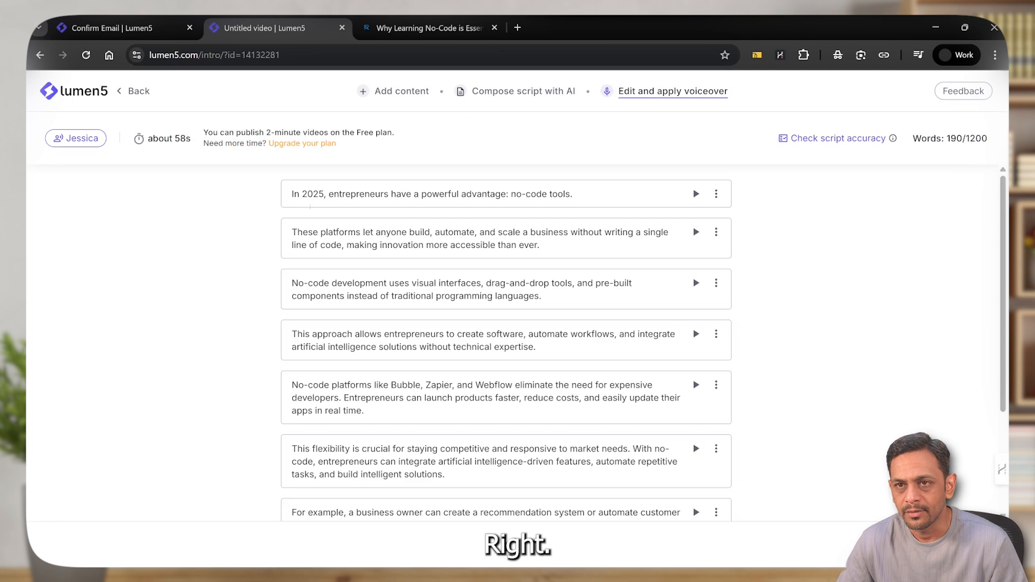
Listen to the free Jessica, Will, Bria and Liam voice samples and look through the Lumen5 and legacy AI voices
click(72, 140)
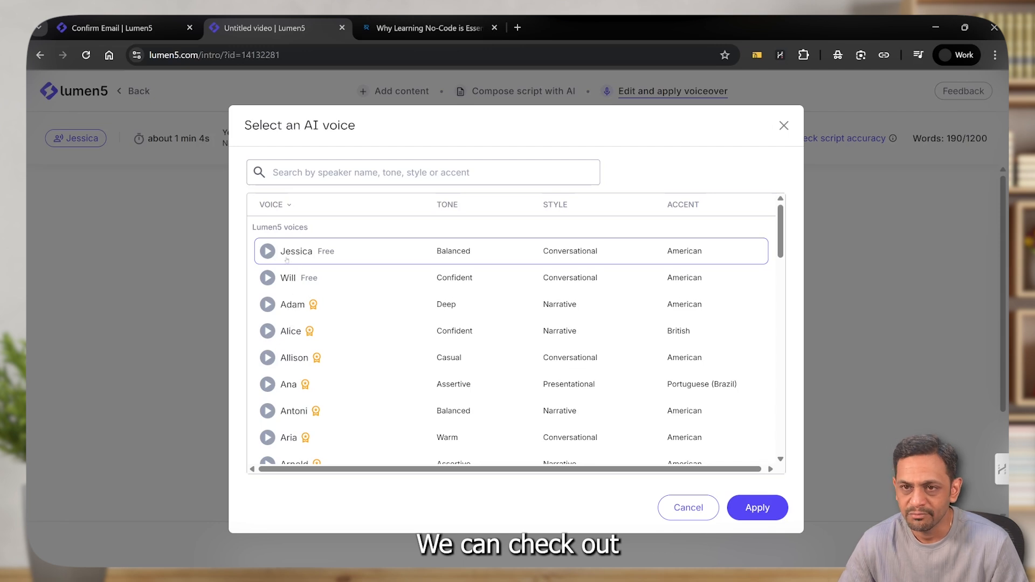
click(290, 262)
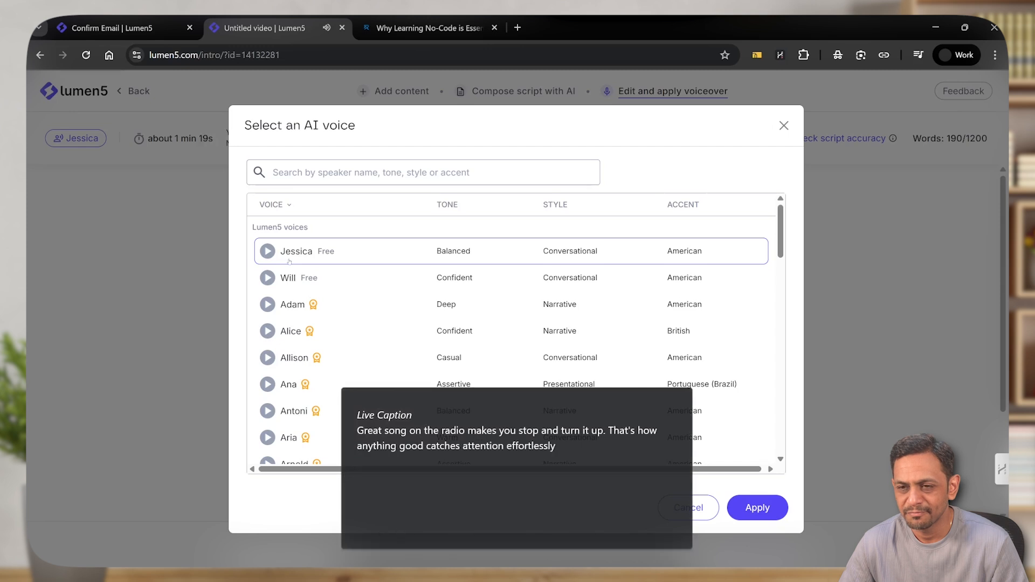
click(680, 402)
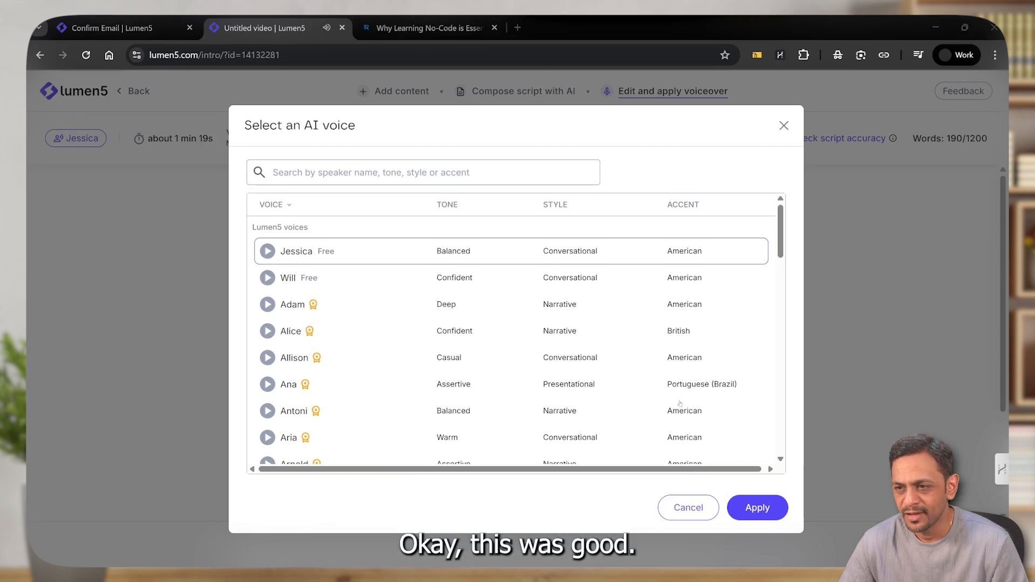
click(267, 278)
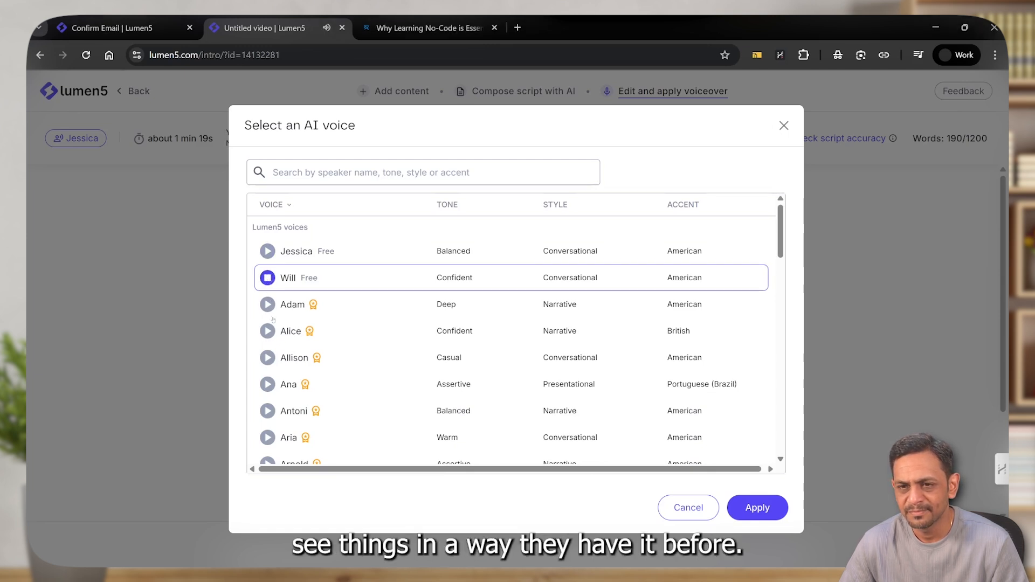
scroll(270, 291, down, 7)
scroll(273, 322, down, 10)
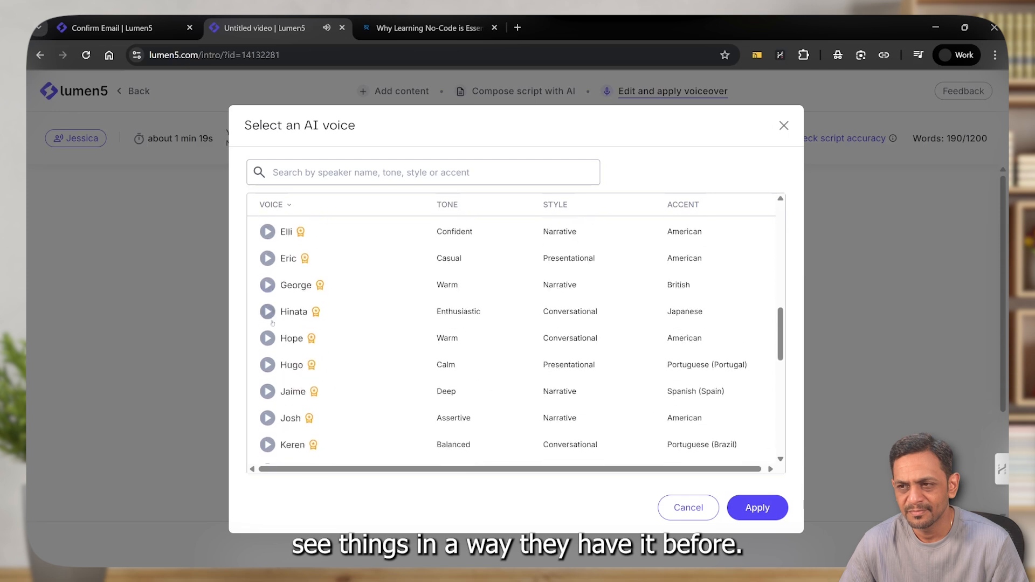
scroll(320, 419, down, 2)
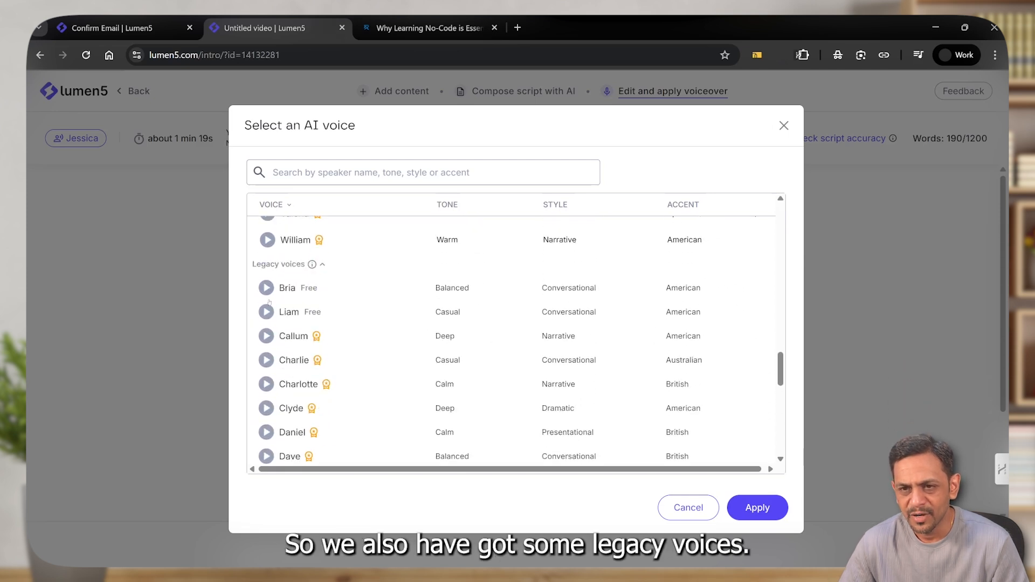
click(266, 287)
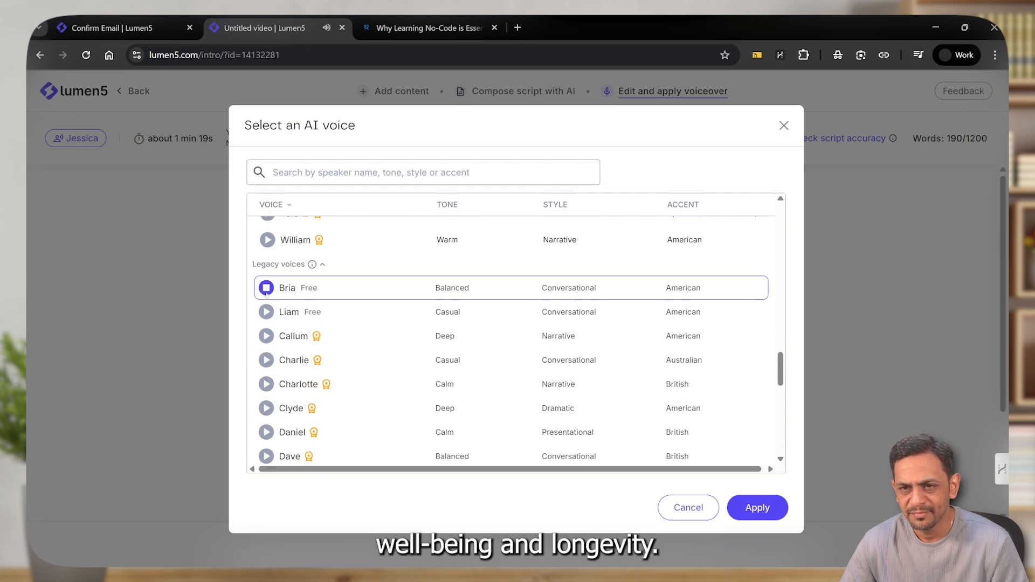
click(266, 311)
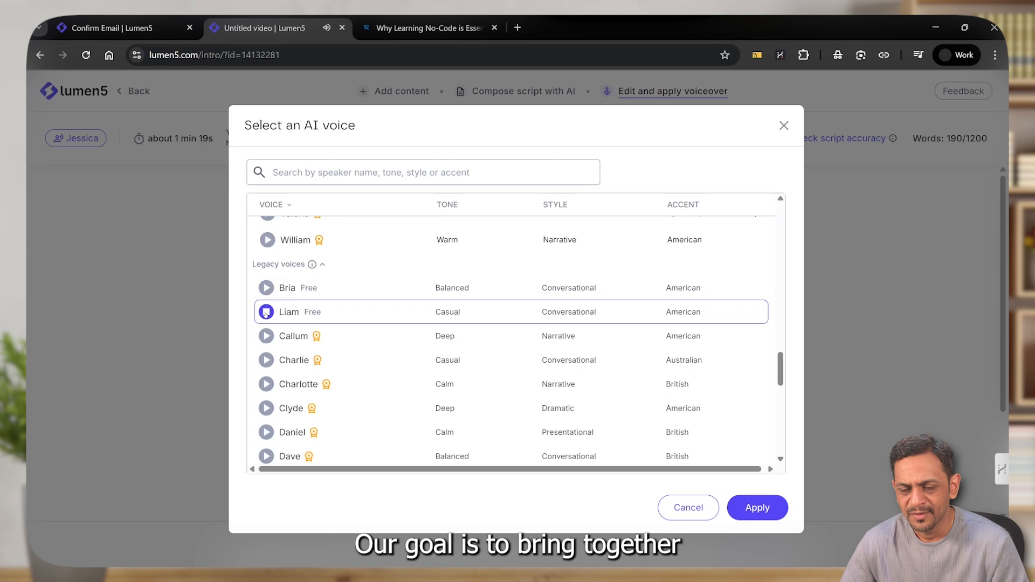
scroll(267, 323, down, 10)
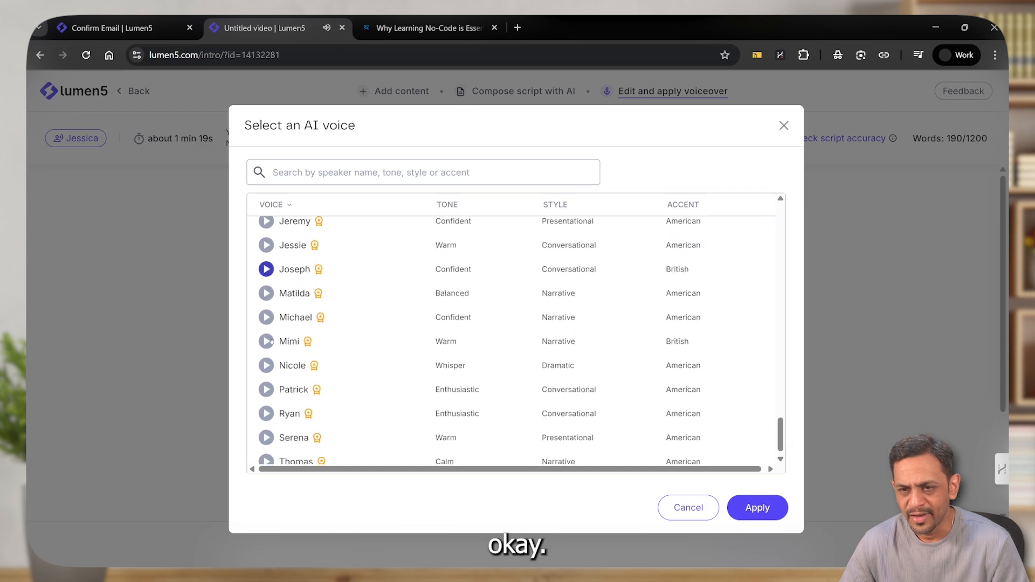
scroll(271, 341, up, 15)
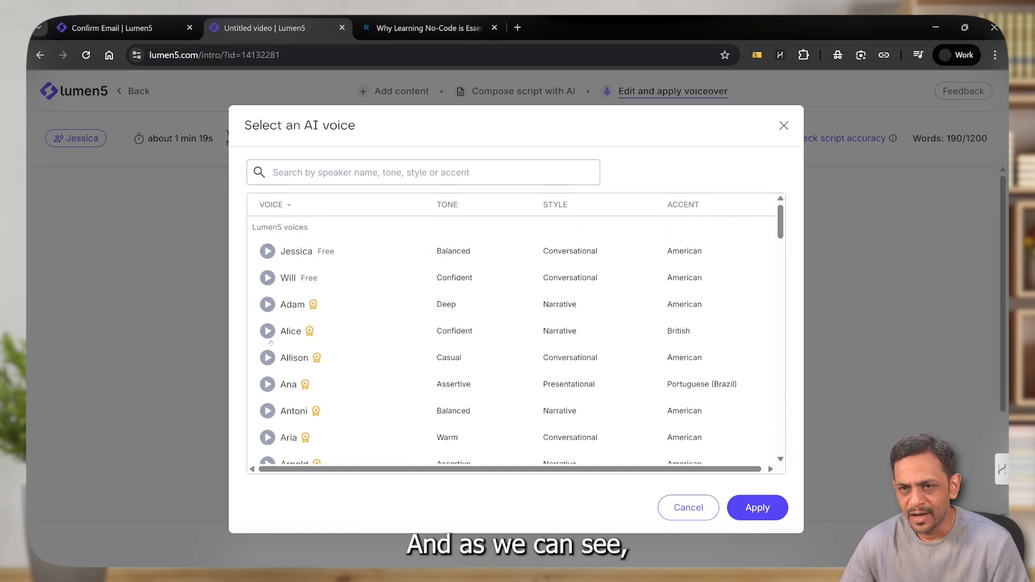
Apply the free Will voice to the script and convert it to a video
mouse_move(313, 306)
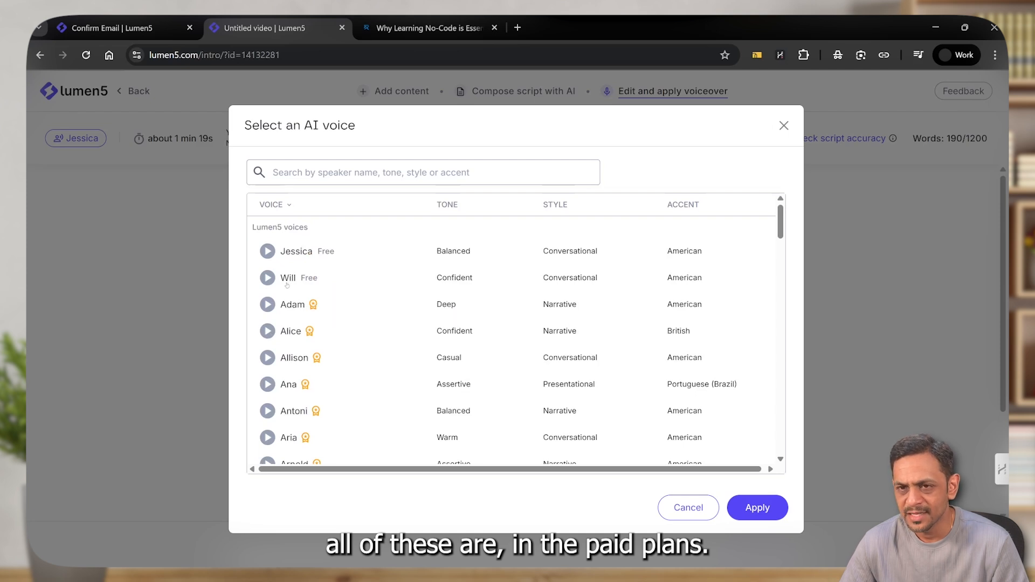
click(287, 281)
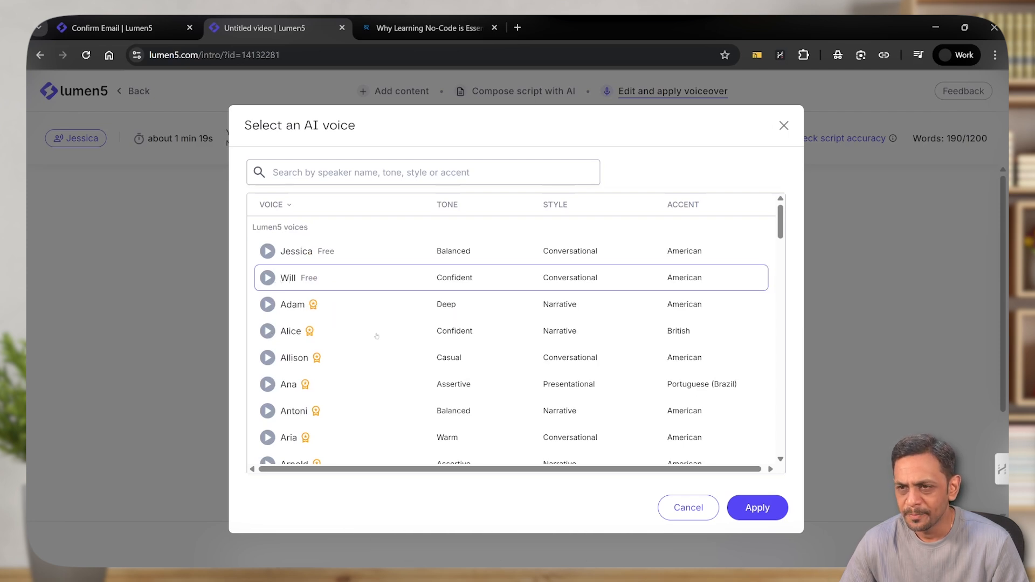
click(758, 507)
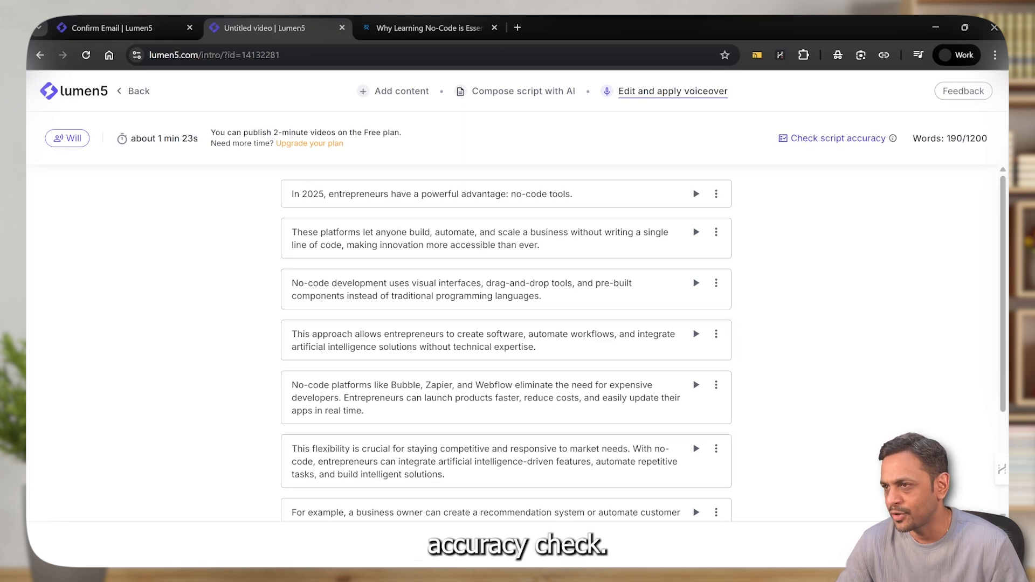
mouse_move(893, 138)
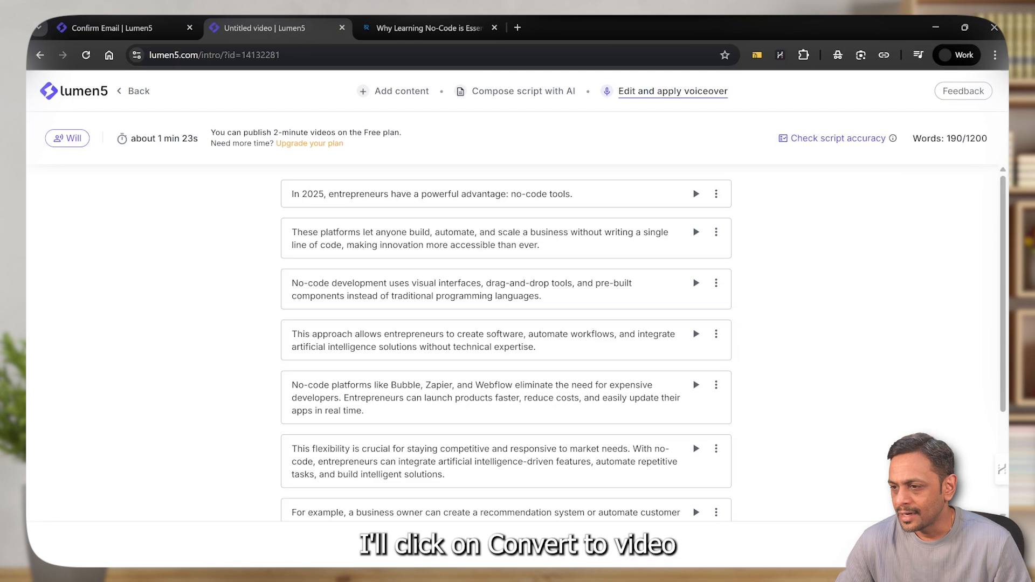
click(945, 544)
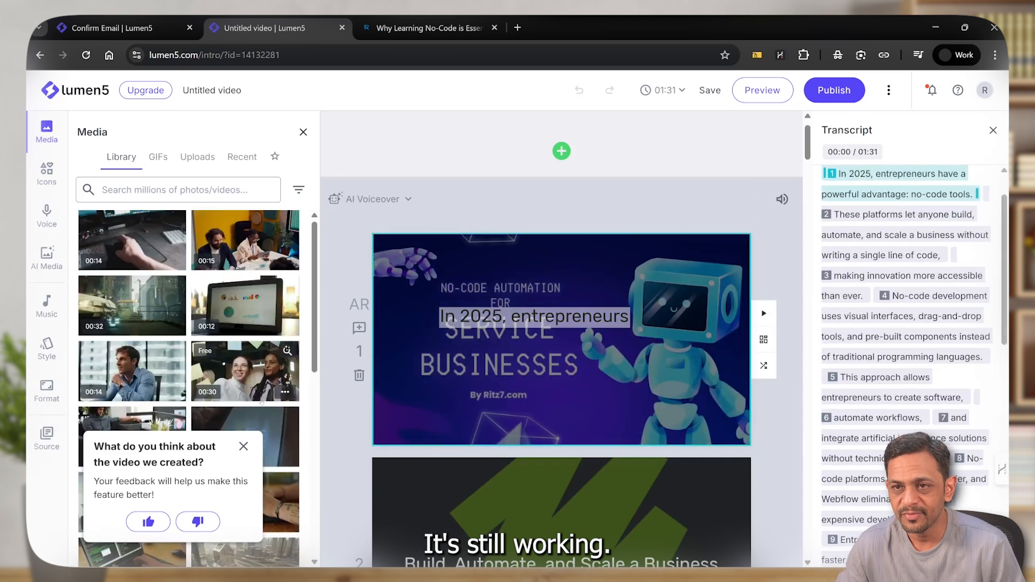
Dismiss the feedback request and look through the generated scenes, from the opening to the Bubble, Zapier, Webflow scene, checking the images used
click(243, 447)
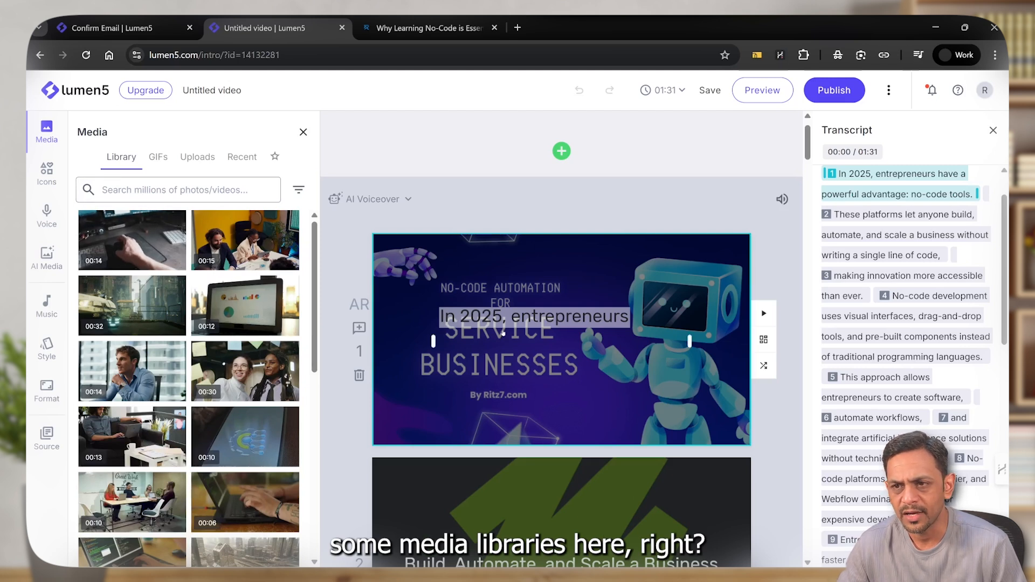
scroll(531, 365, down, 5)
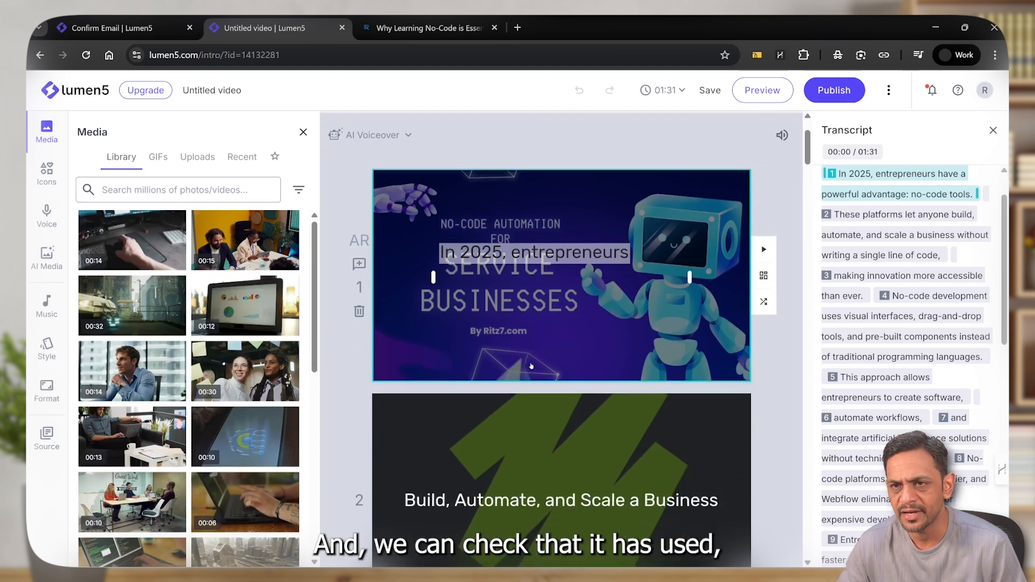
scroll(531, 366, down, 3)
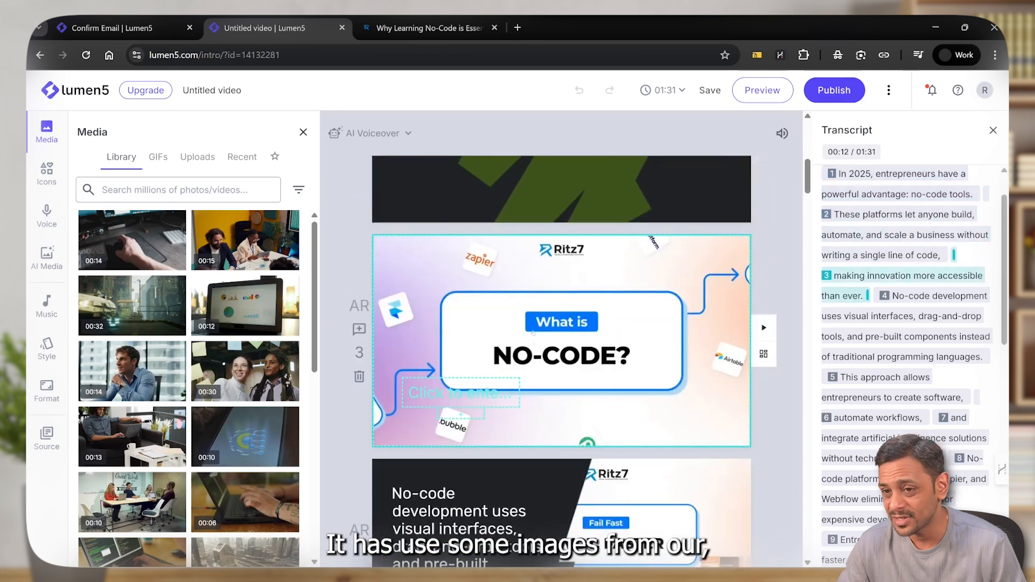
scroll(532, 333, down, 3)
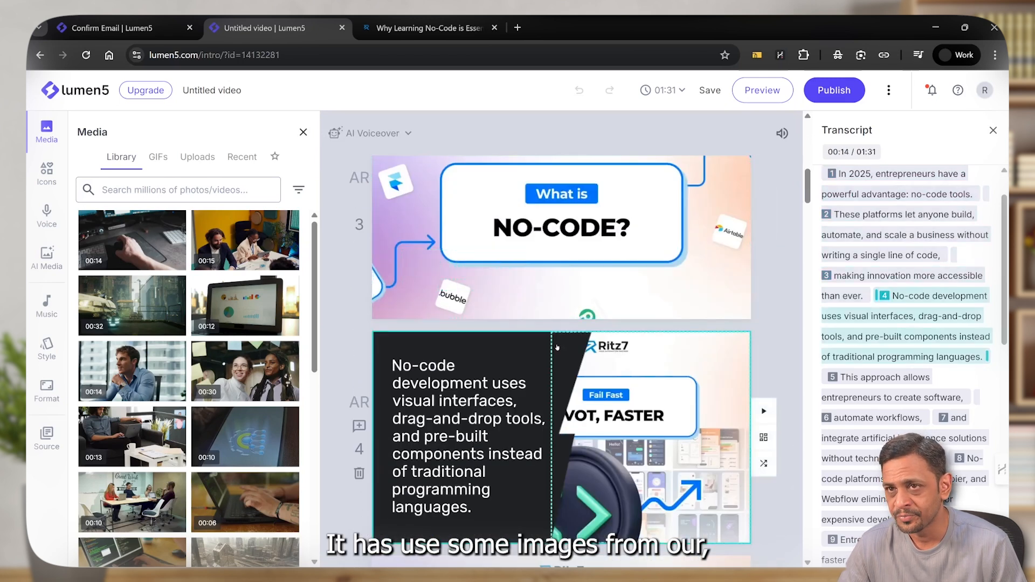
scroll(557, 348, down, 2)
scroll(556, 348, down, 6)
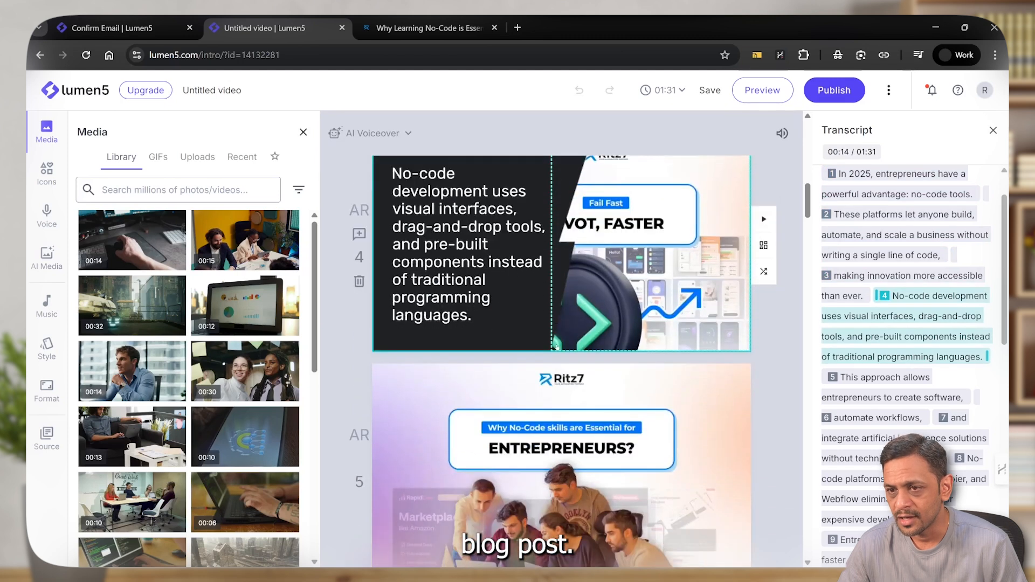
scroll(557, 348, down, 2)
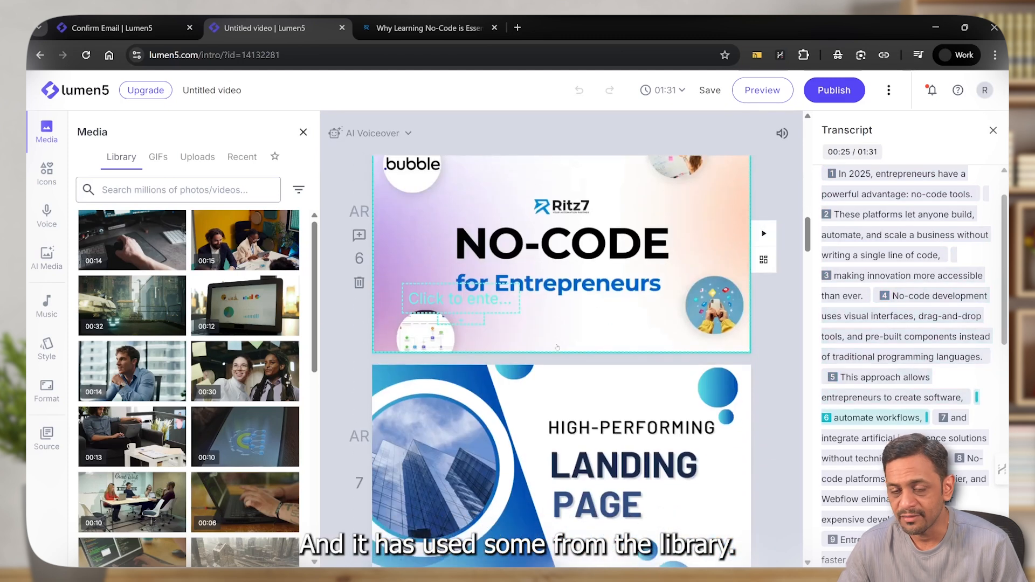
scroll(557, 347, down, 5)
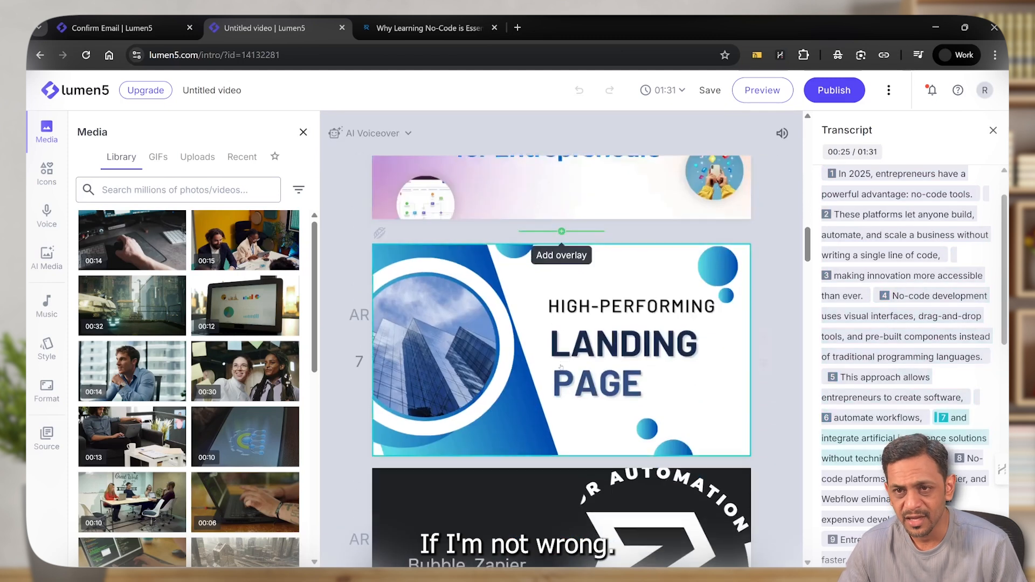
scroll(561, 367, down, 2)
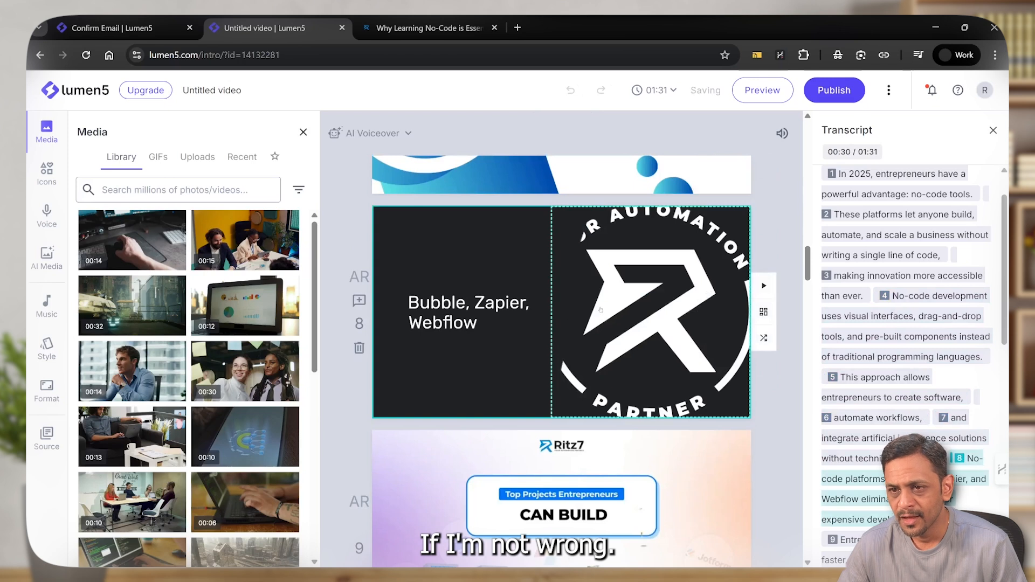
Select the image in the Bubble, Zapier, Webflow scene and look through the icon, voice, AI media, music, style, format and source options
click(609, 314)
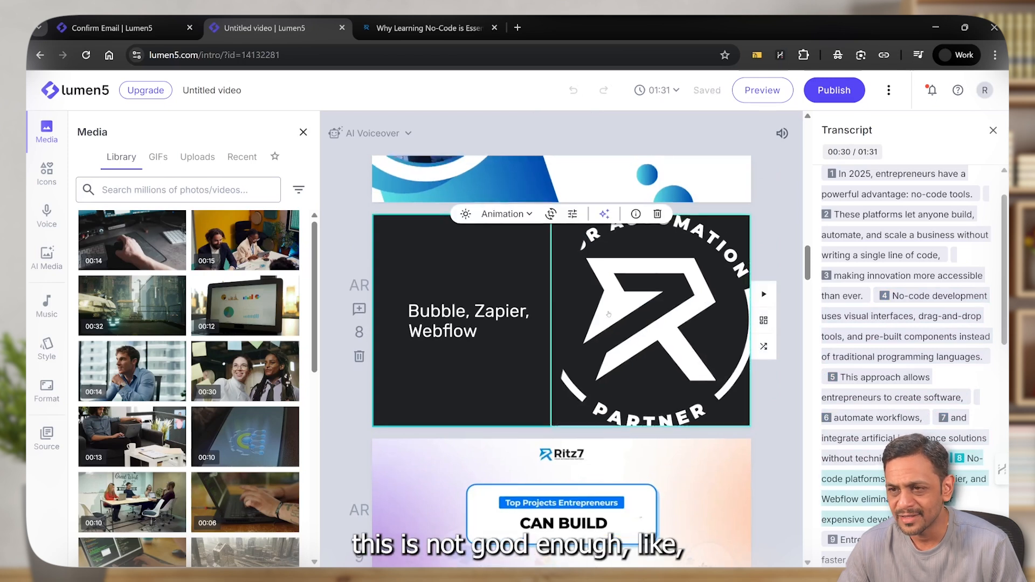
click(504, 295)
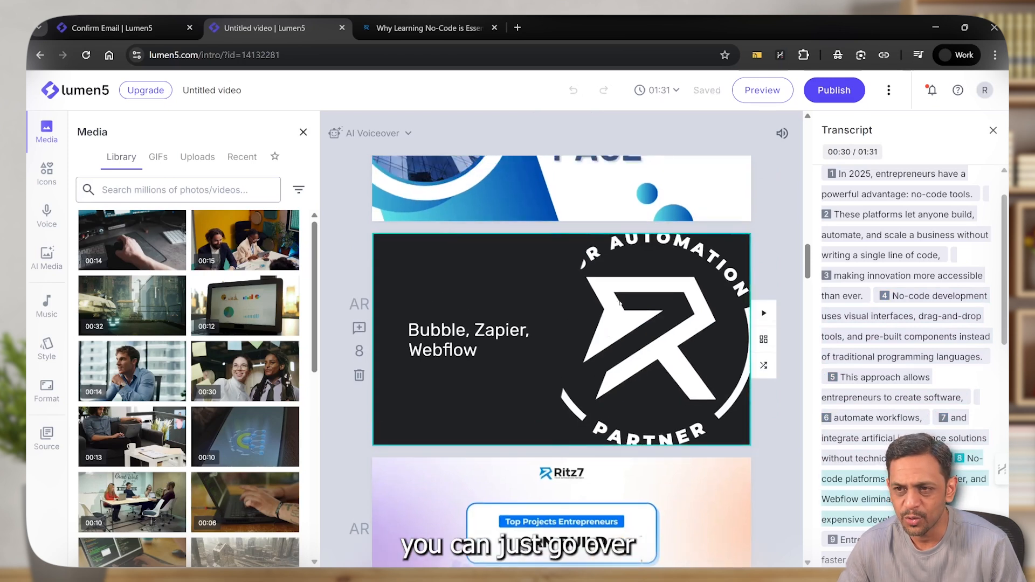
click(620, 303)
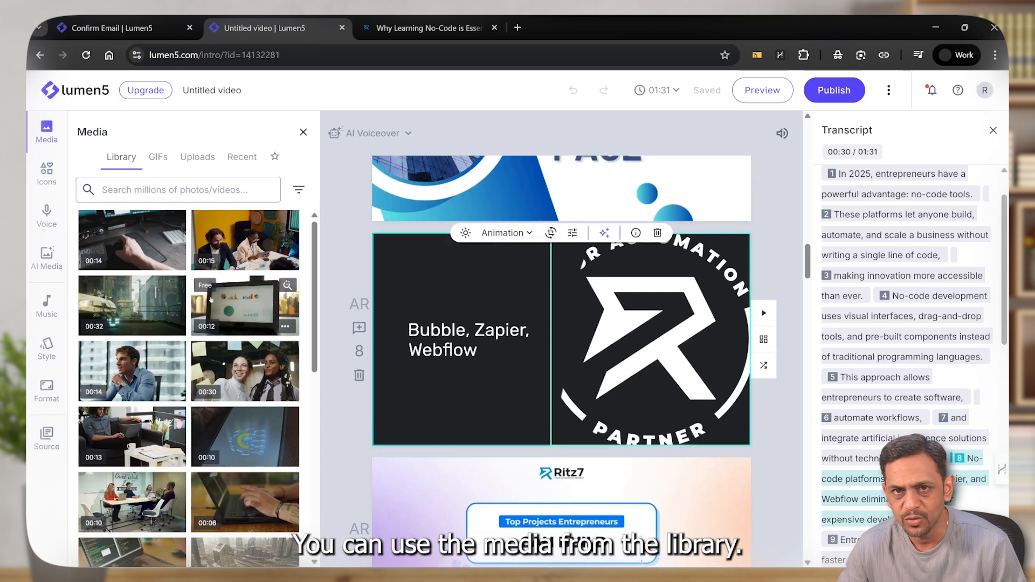
click(48, 180)
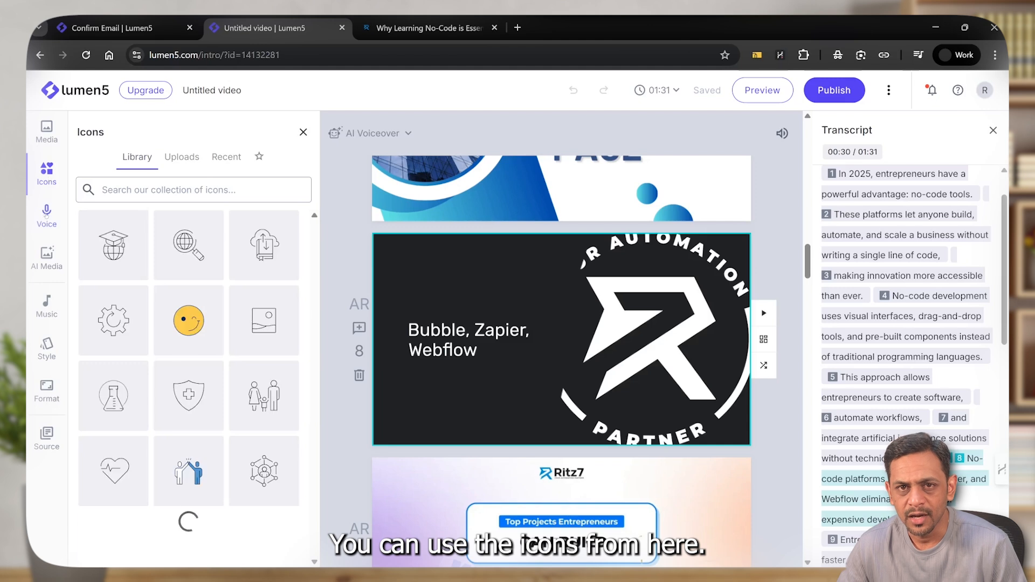
click(47, 213)
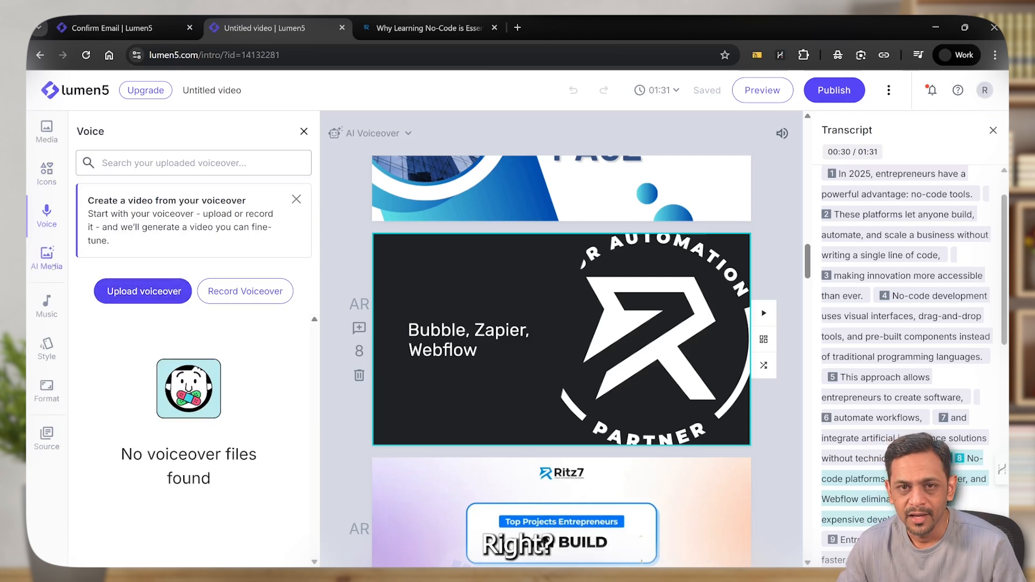
click(52, 265)
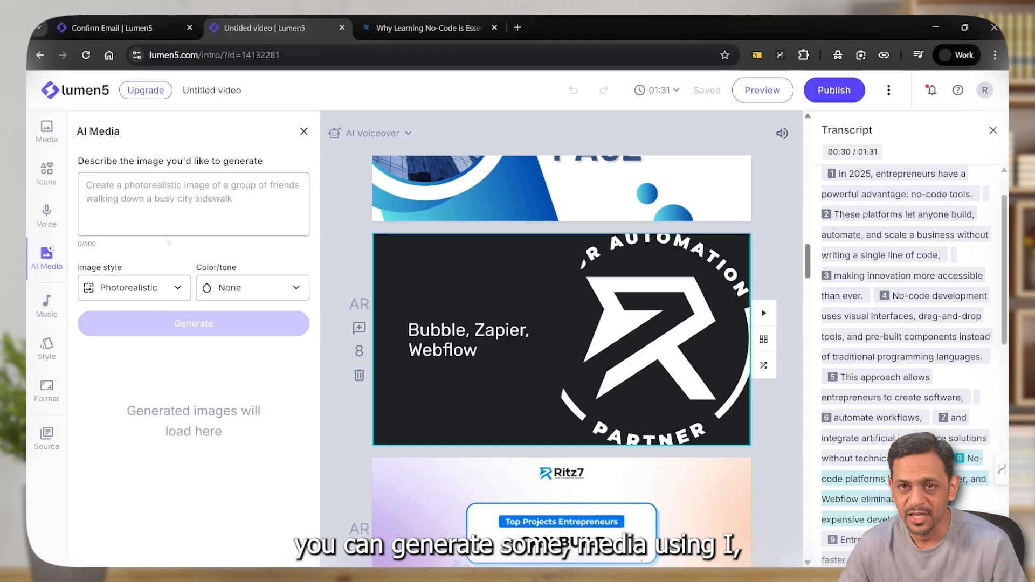
click(38, 312)
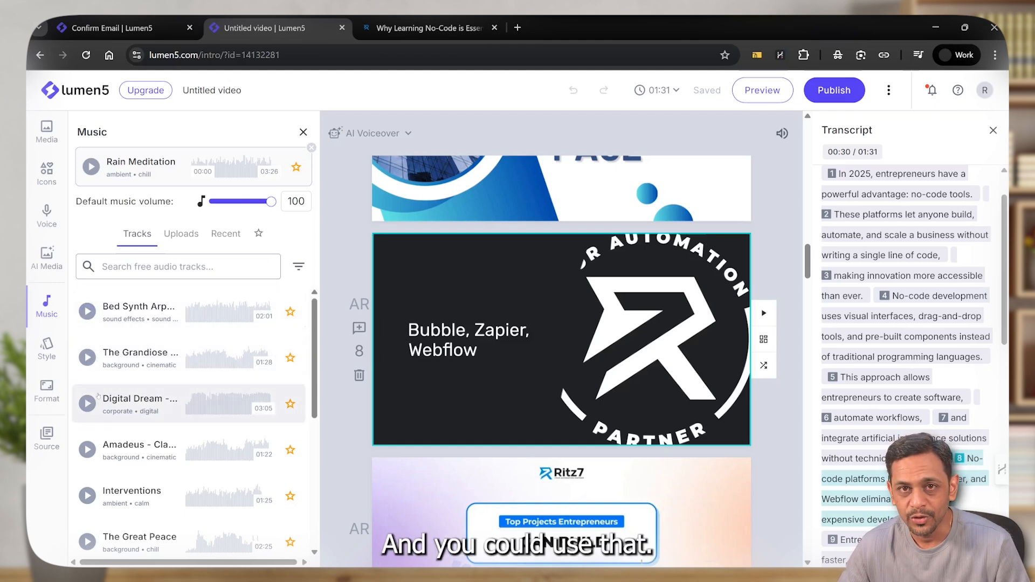
click(47, 345)
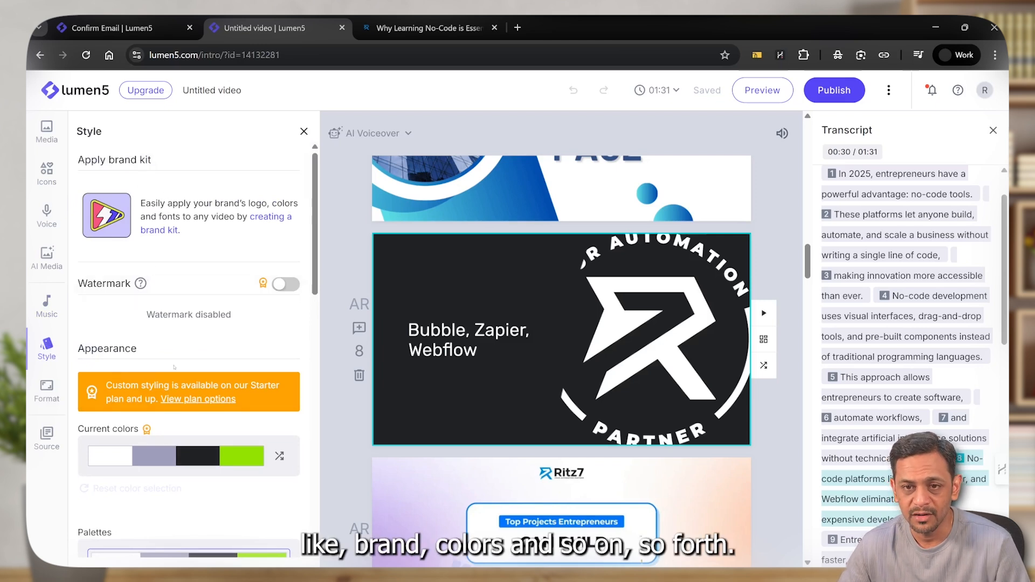
click(46, 391)
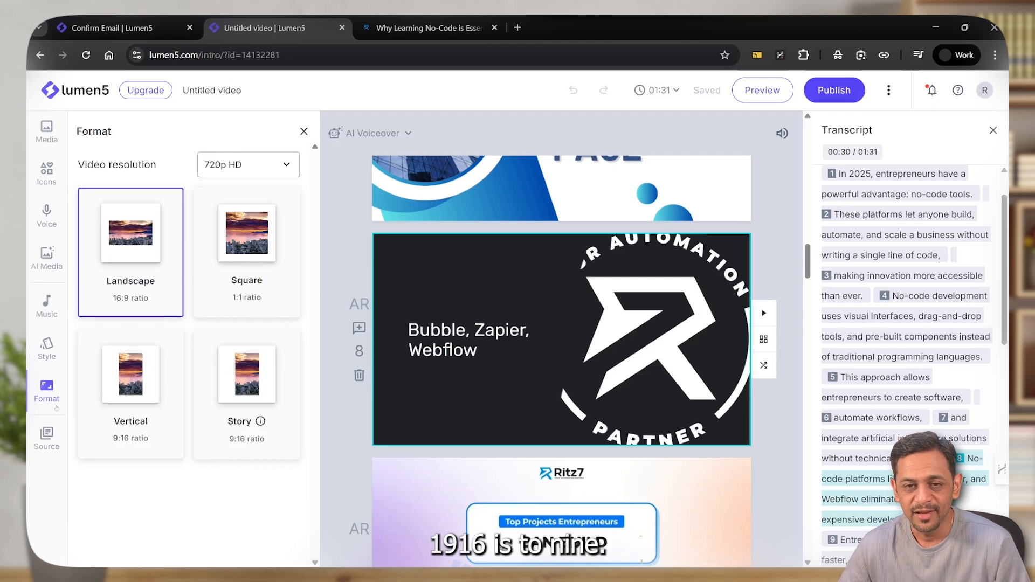
click(47, 438)
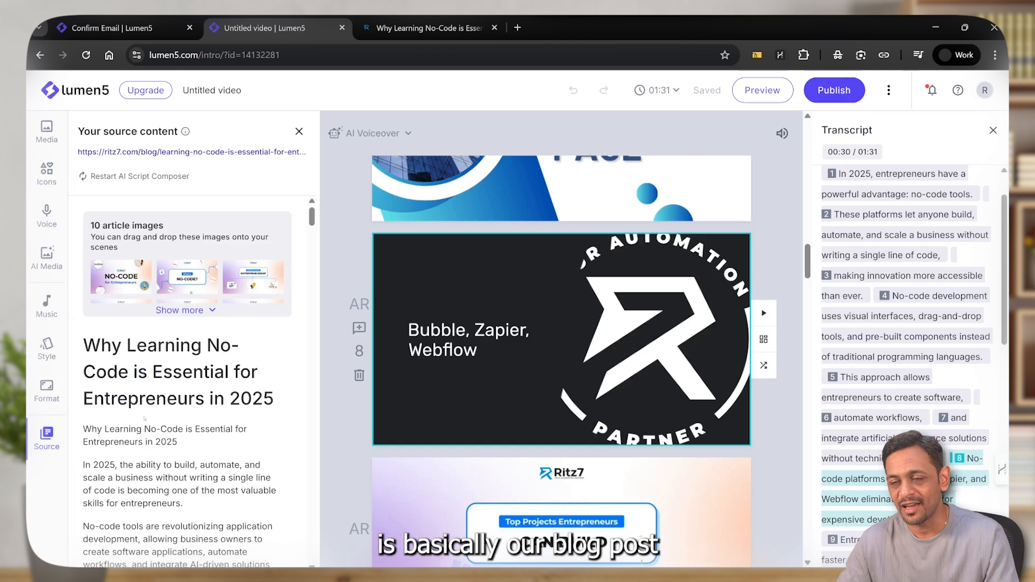
Play the opening scene's voiceover and watch a preview of the whole video
scroll(567, 322, up, 15)
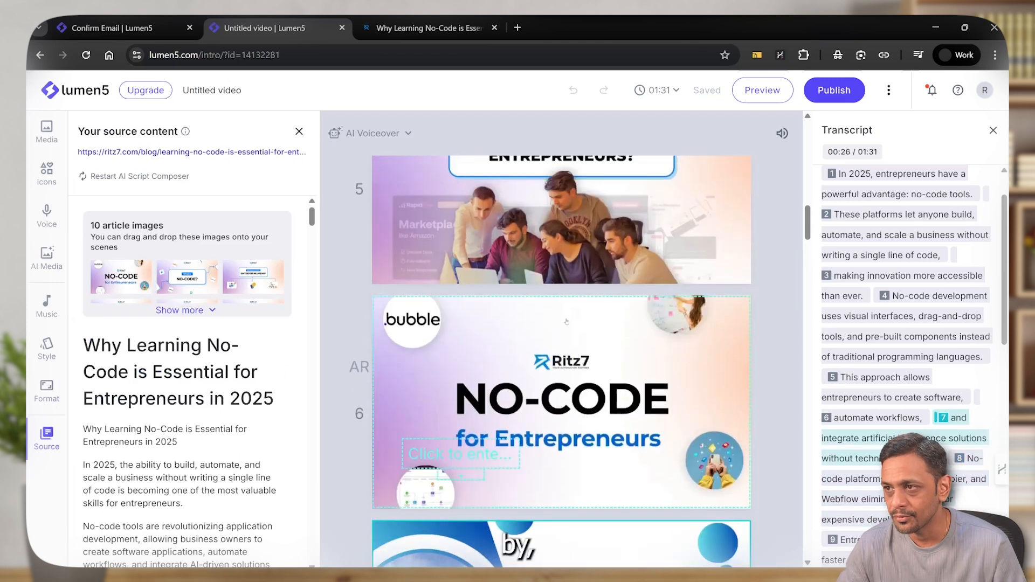
scroll(566, 322, up, 8)
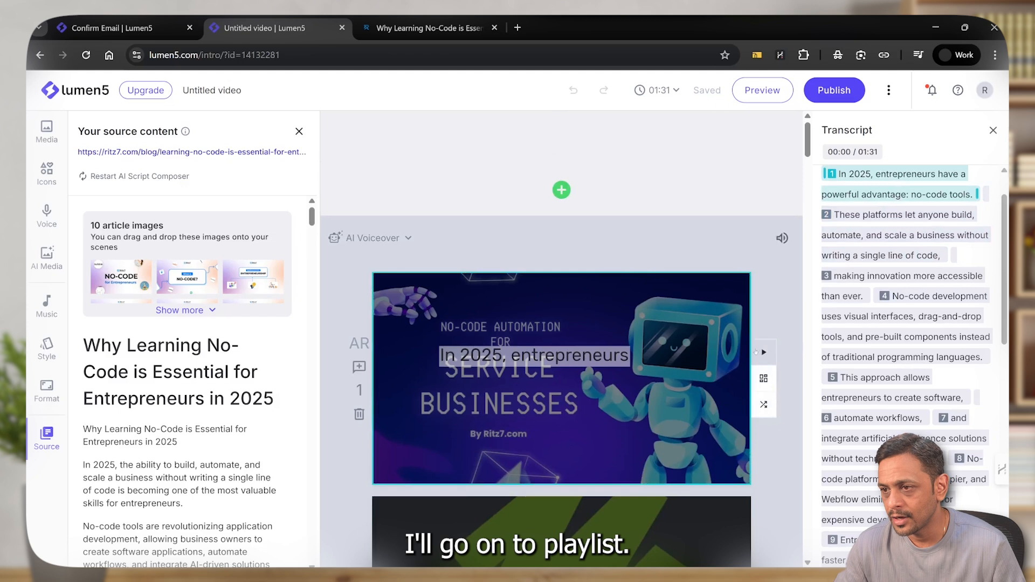
click(764, 352)
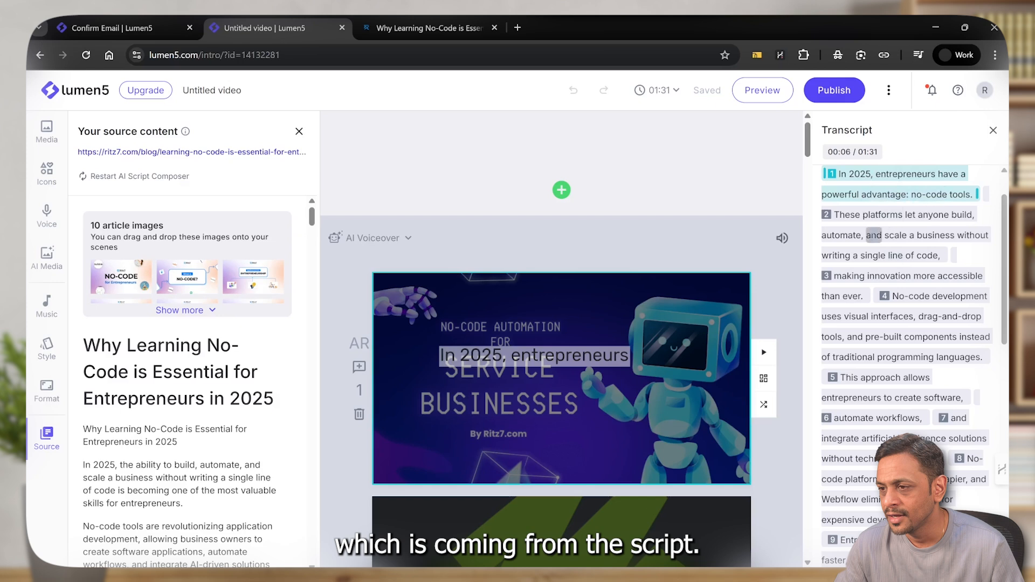
click(762, 90)
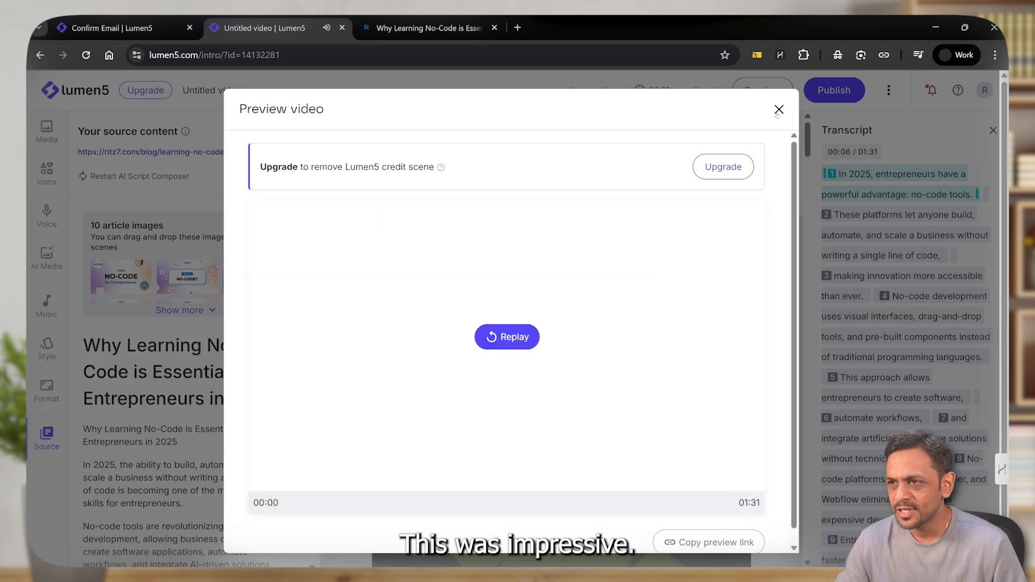
click(777, 110)
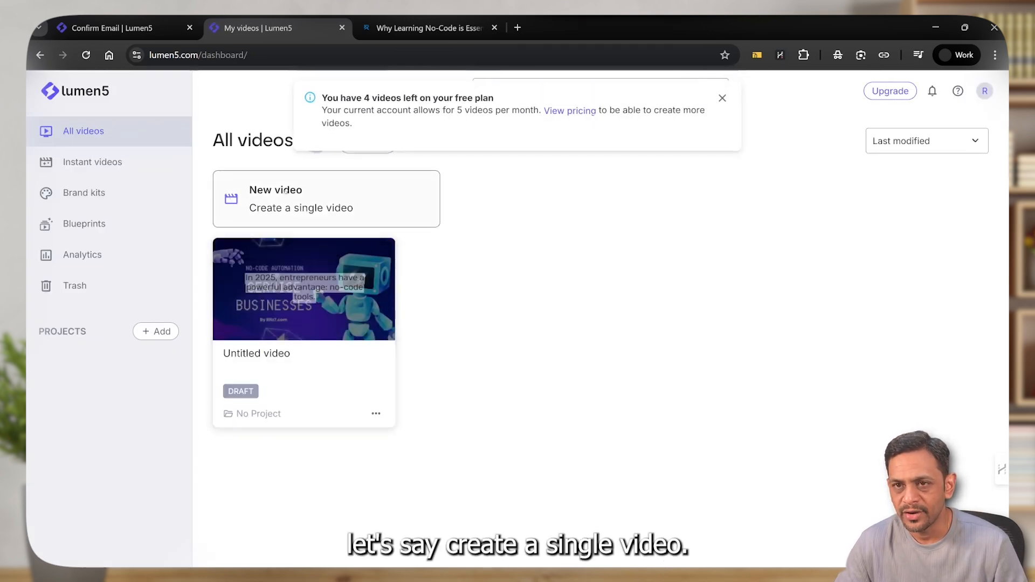
Create a new single video from the Tracer template in the Lines category, in vertical 9:16 format
click(286, 192)
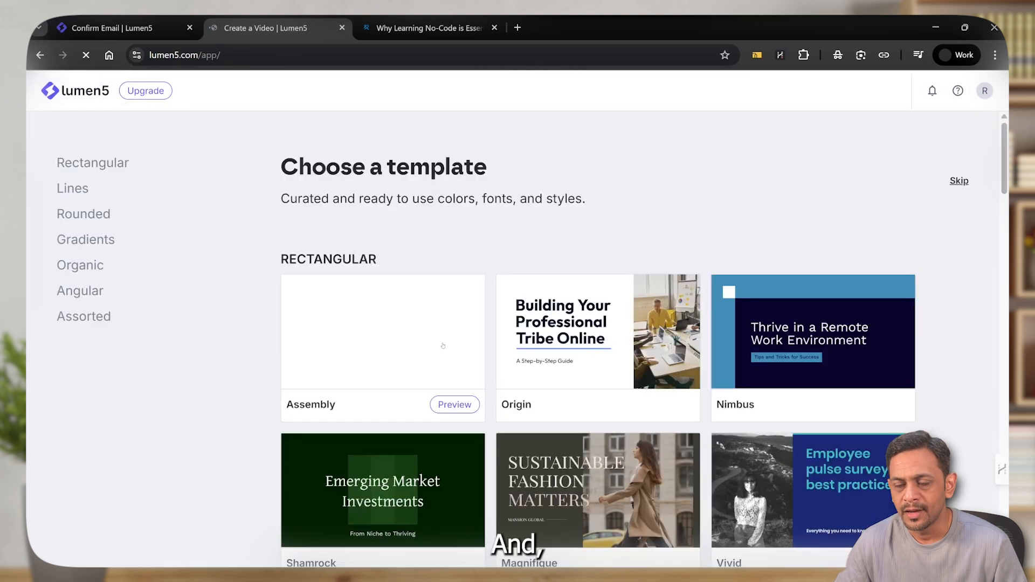
scroll(546, 359, down, 5)
scroll(546, 359, down, 4)
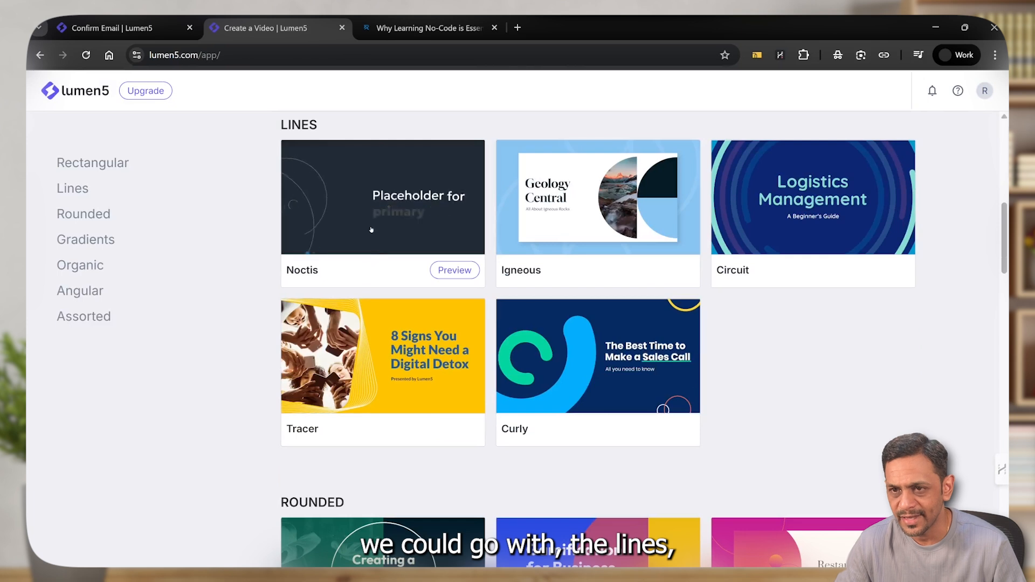
click(391, 327)
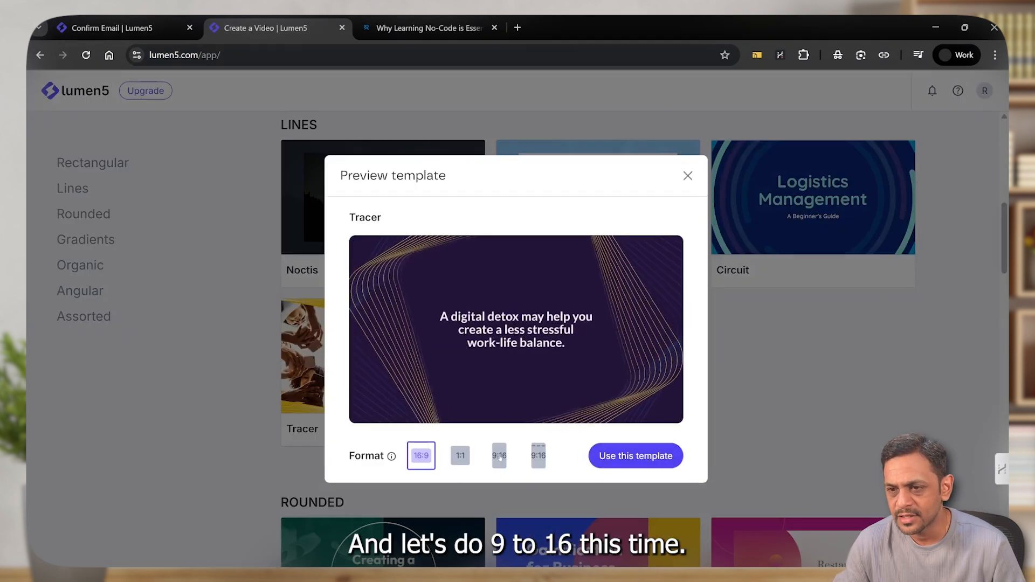
click(498, 457)
click(636, 457)
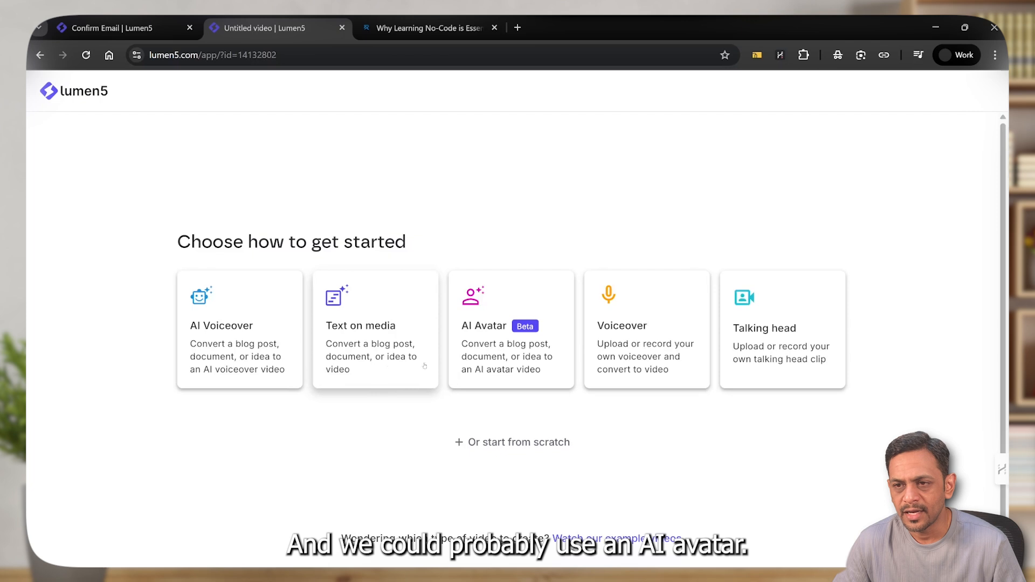
click(481, 334)
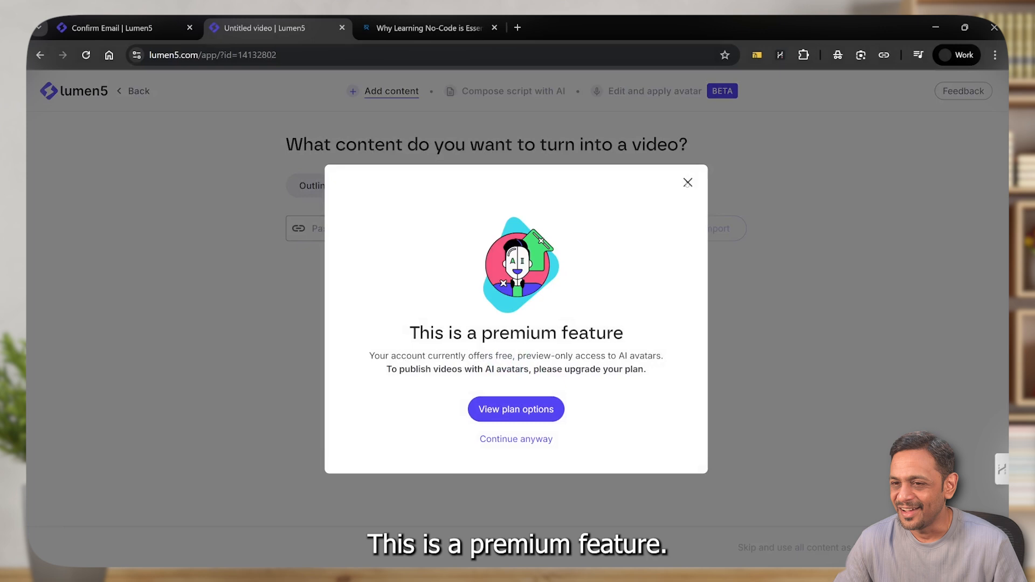
click(688, 183)
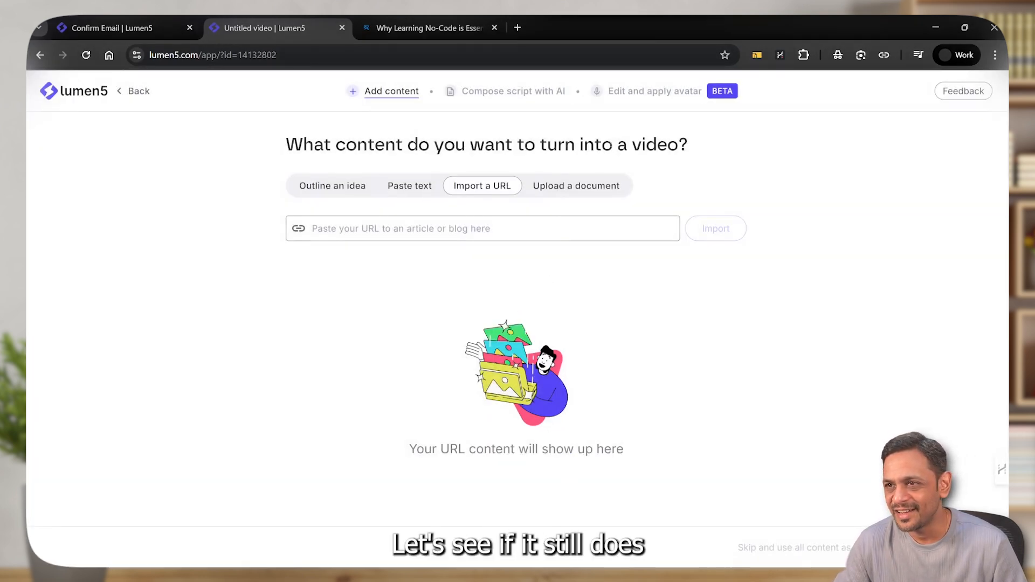
click(429, 27)
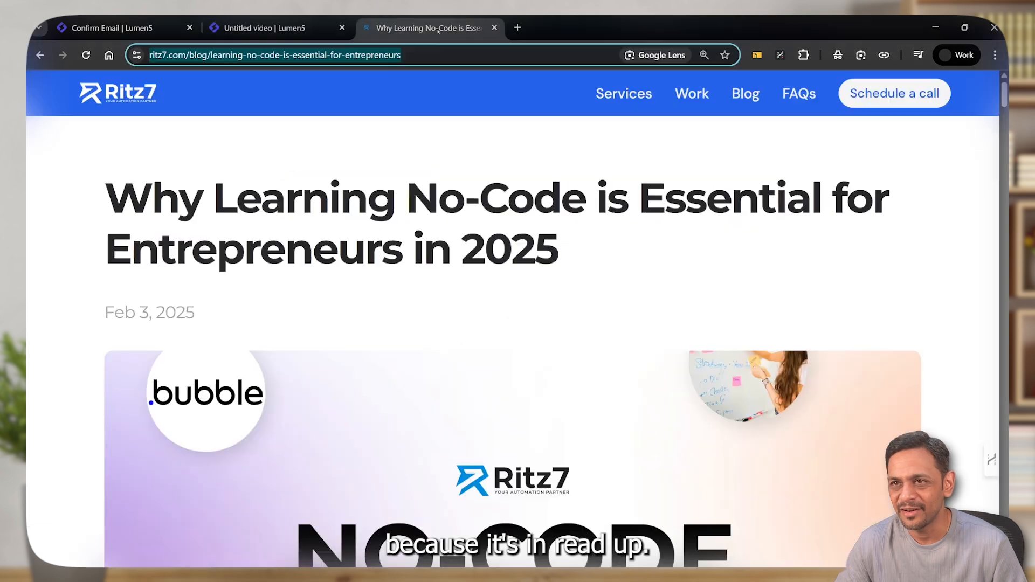
click(422, 56)
key(ctrl+c)
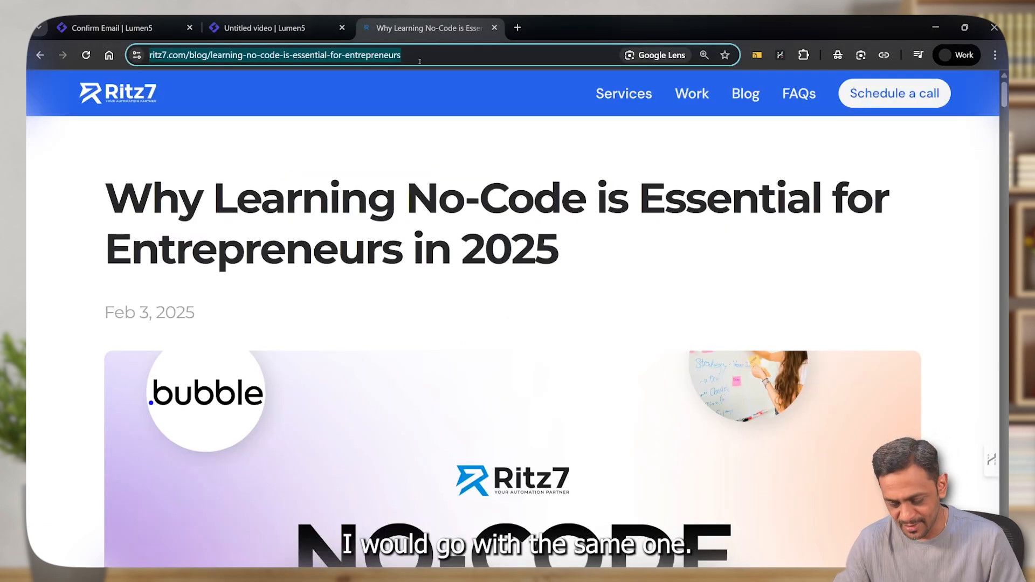
click(264, 27)
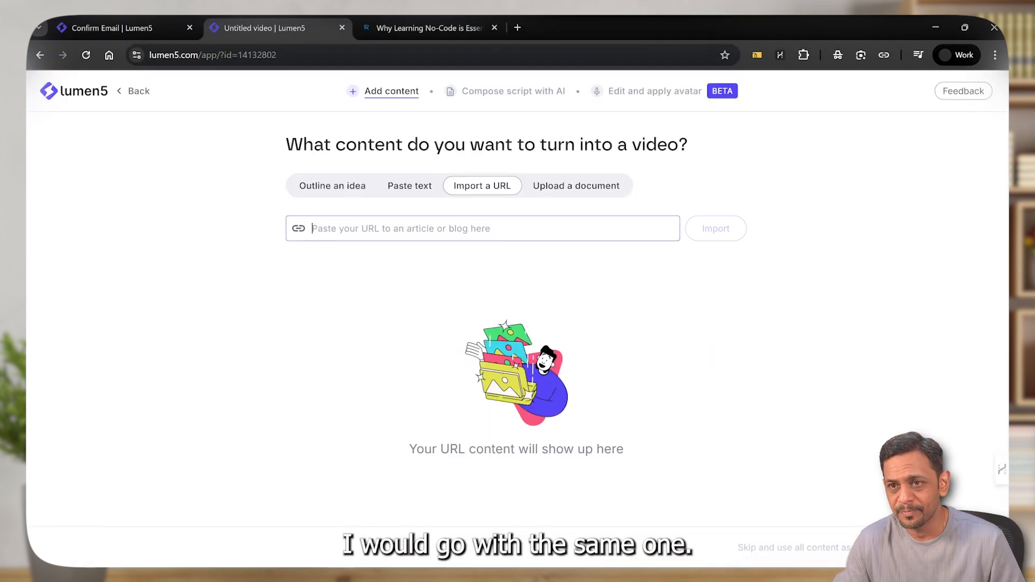
key(ctrl+v)
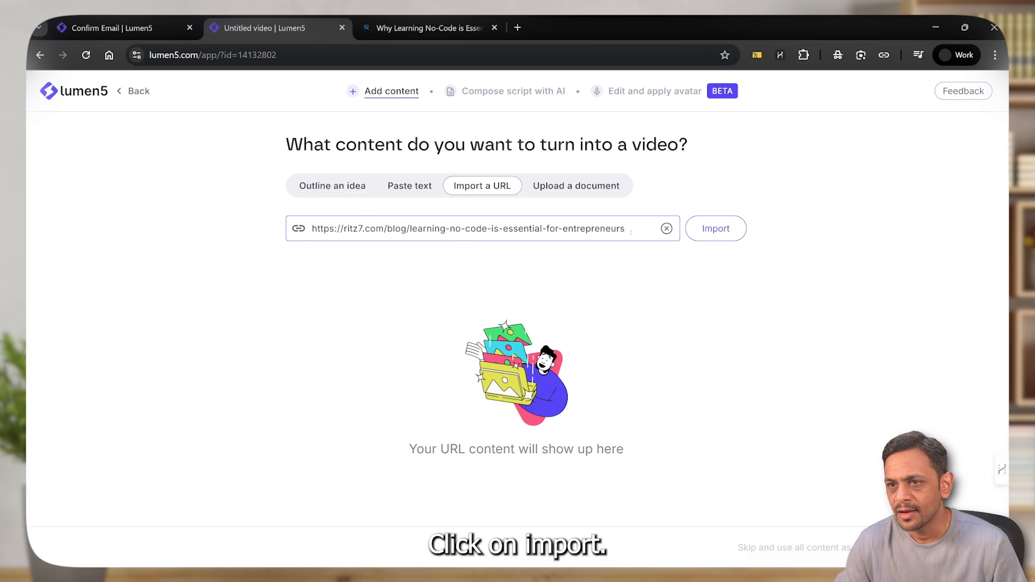
click(725, 231)
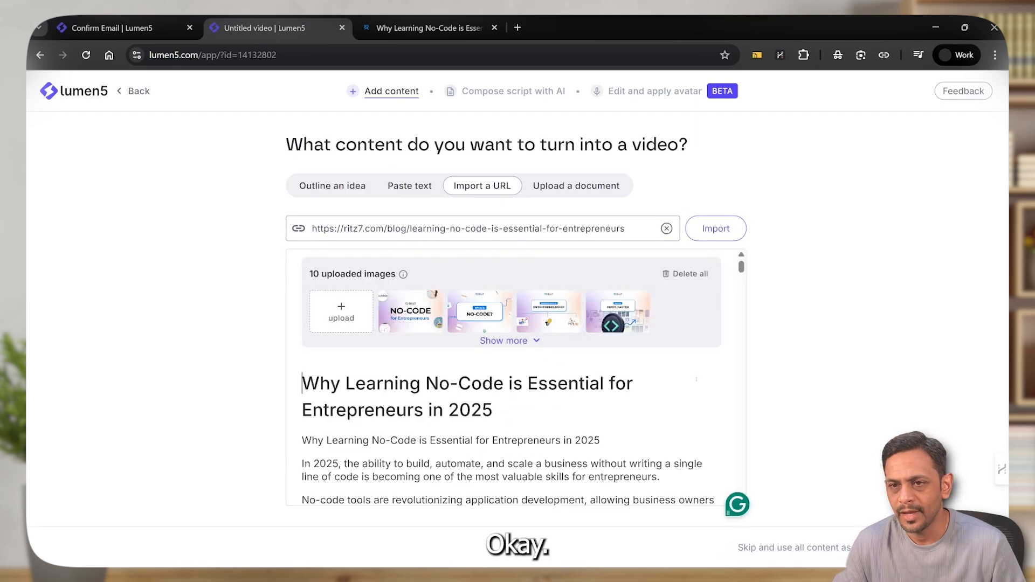
scroll(519, 366, down, 4)
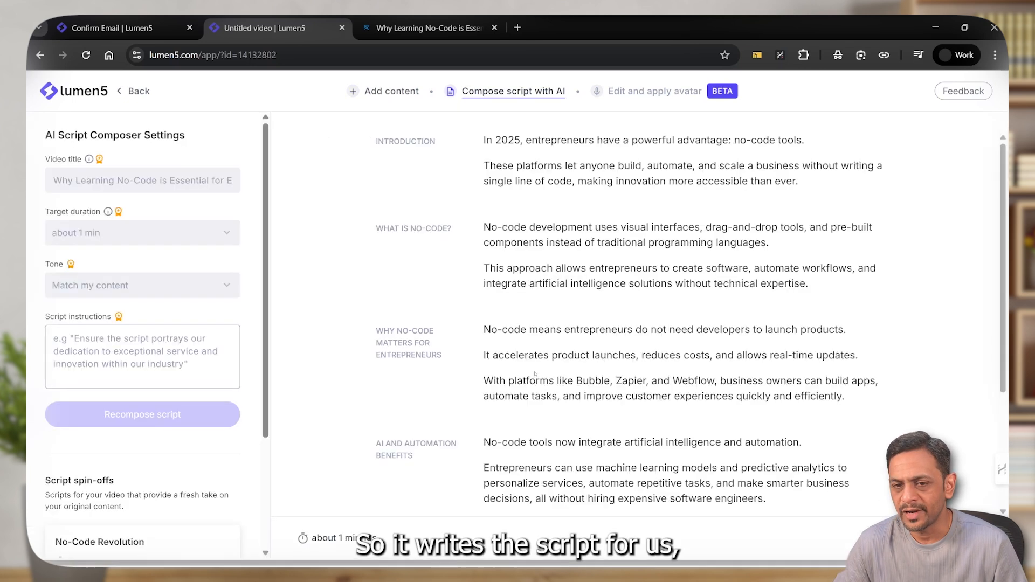
Review the AI-composed script through its last section and continue to editing and applying the avatar
scroll(535, 373, down, 3)
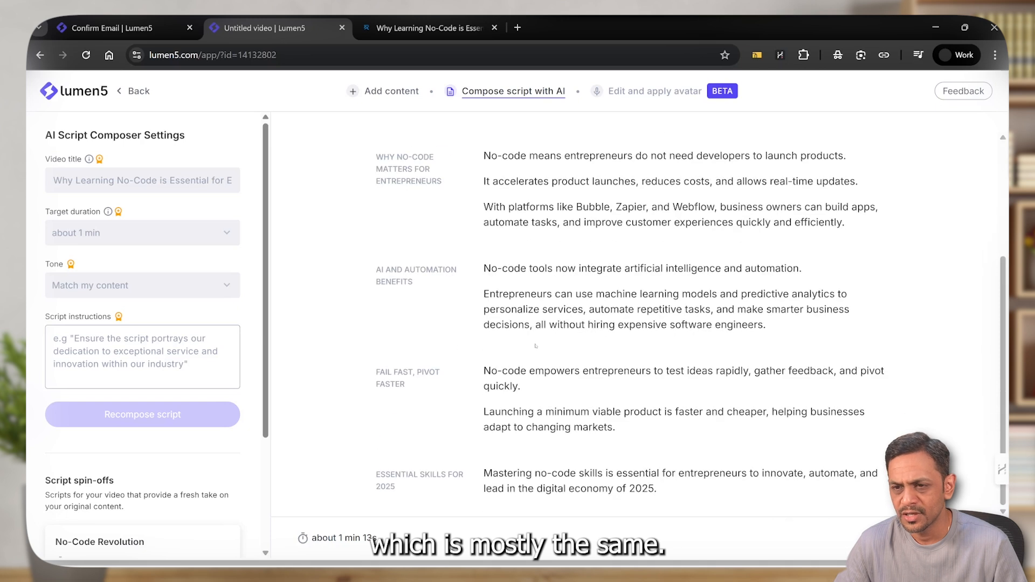
scroll(631, 324, up, 3)
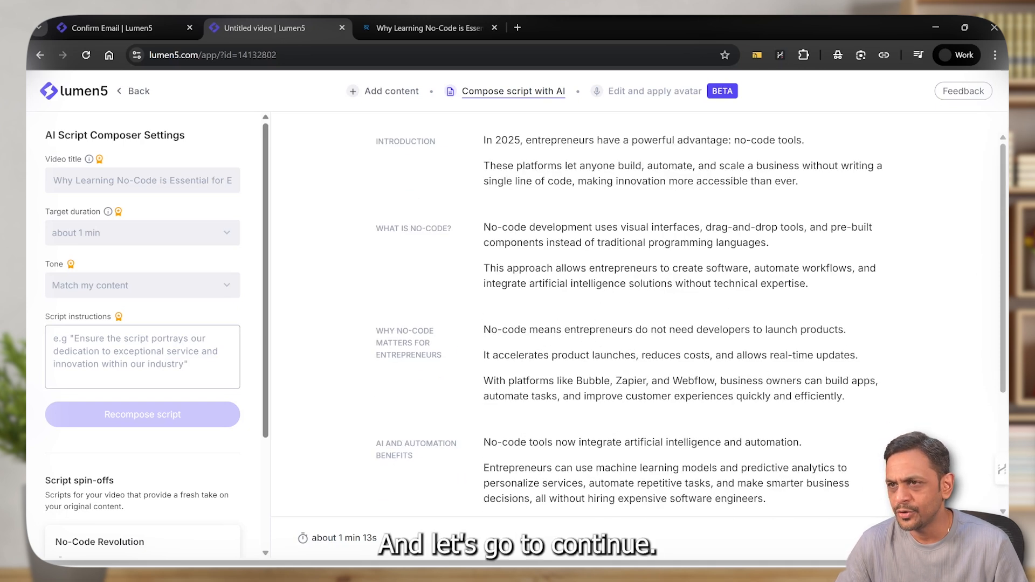
click(949, 538)
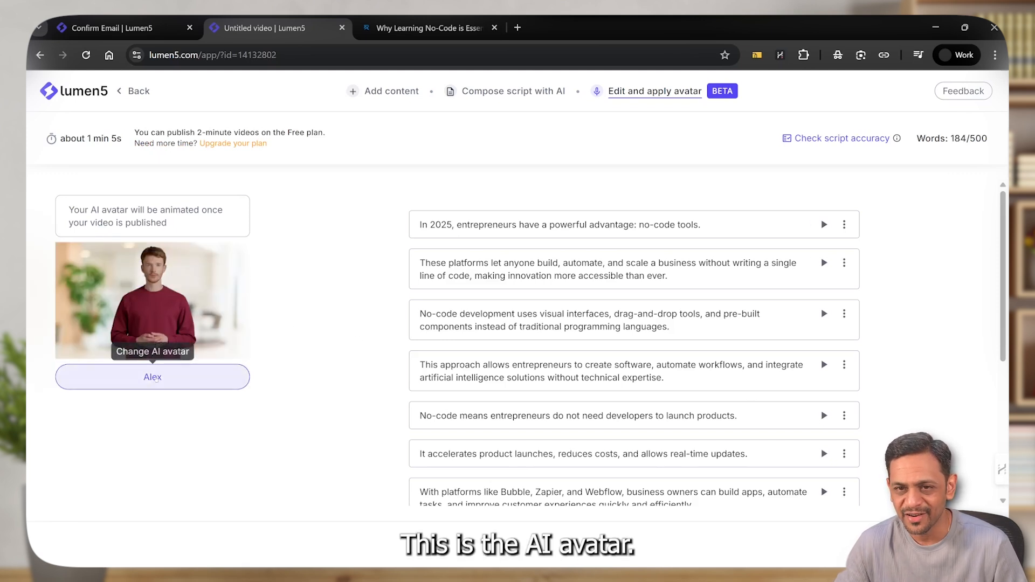
Open the AI avatar choices and play Anita's voice preview, dismissing the live caption overlay
click(155, 377)
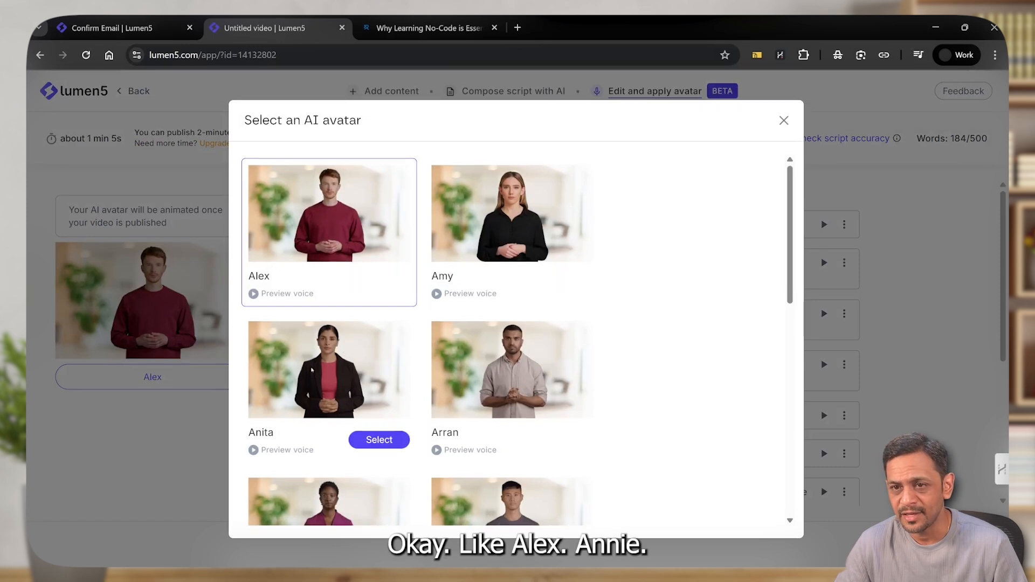
scroll(492, 380, down, 1)
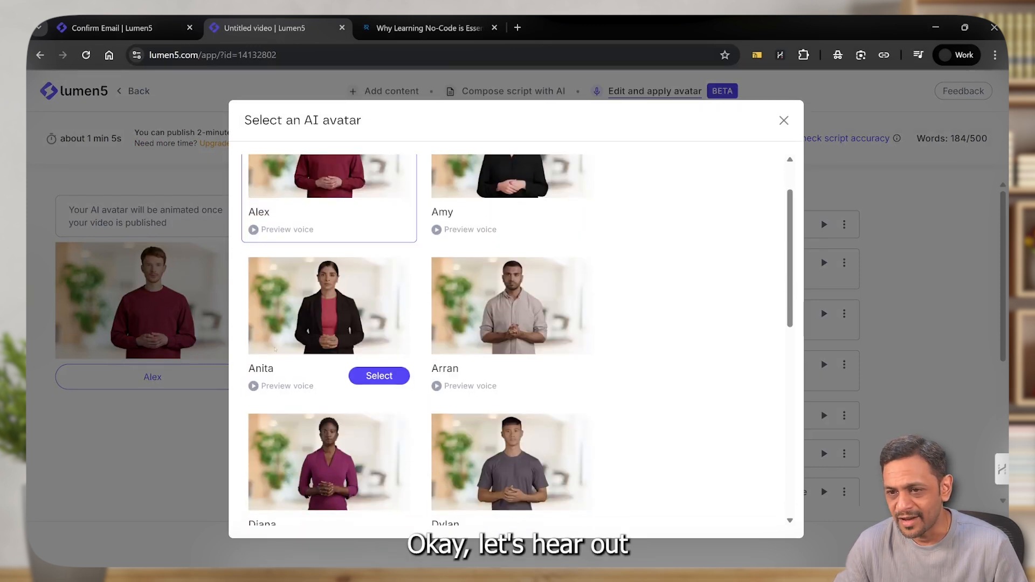
click(251, 385)
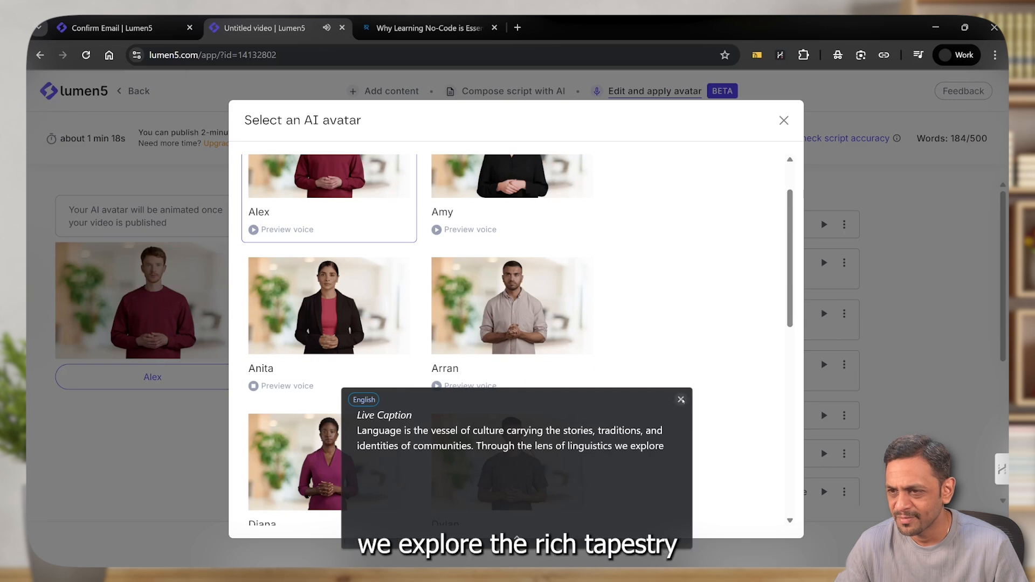
click(681, 399)
mouse_move(377, 359)
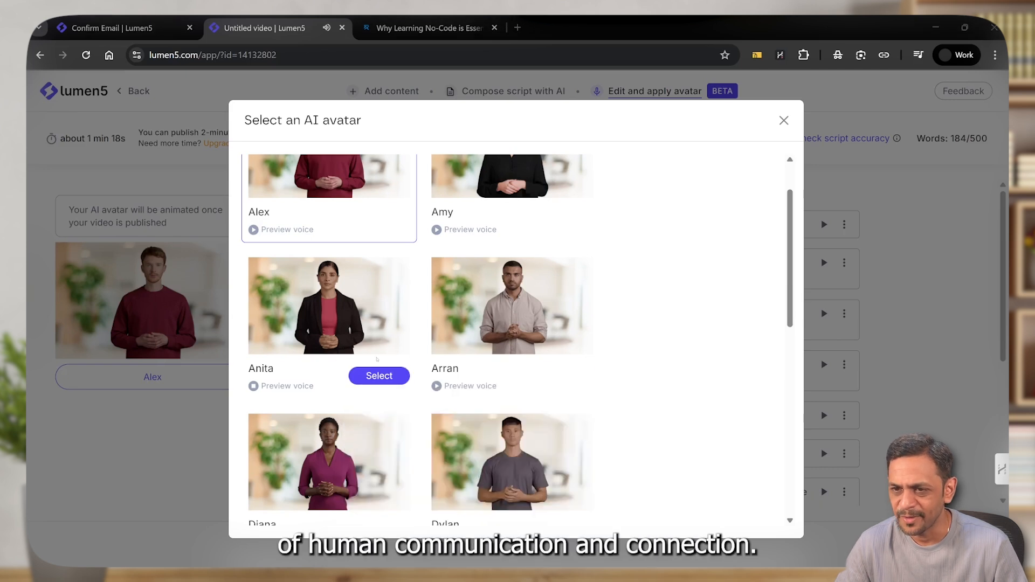
Look through the remaining avatars and choose Anita as the video's AI avatar
scroll(377, 359, down, 5)
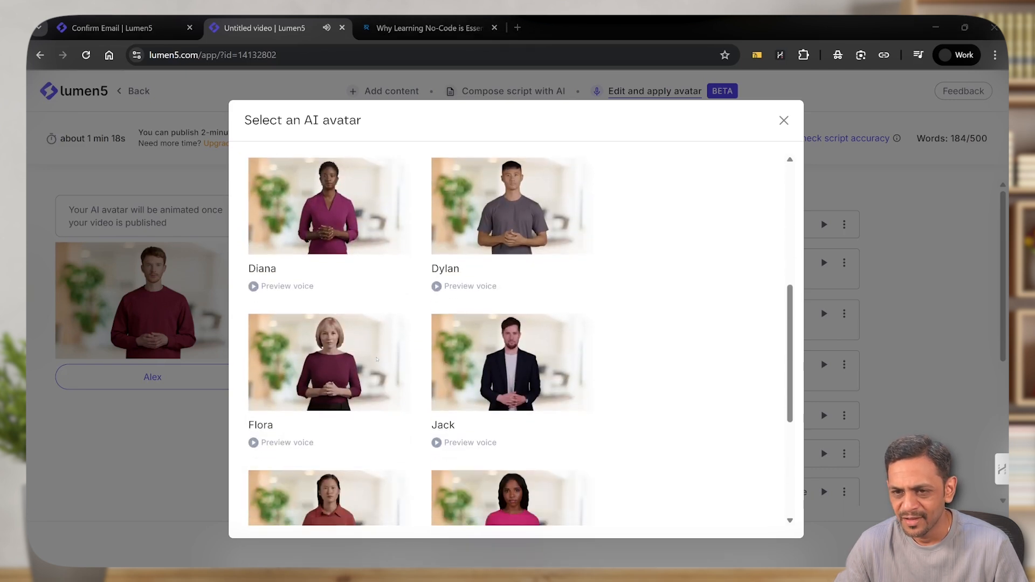
scroll(376, 359, down, 3)
scroll(377, 359, down, 3)
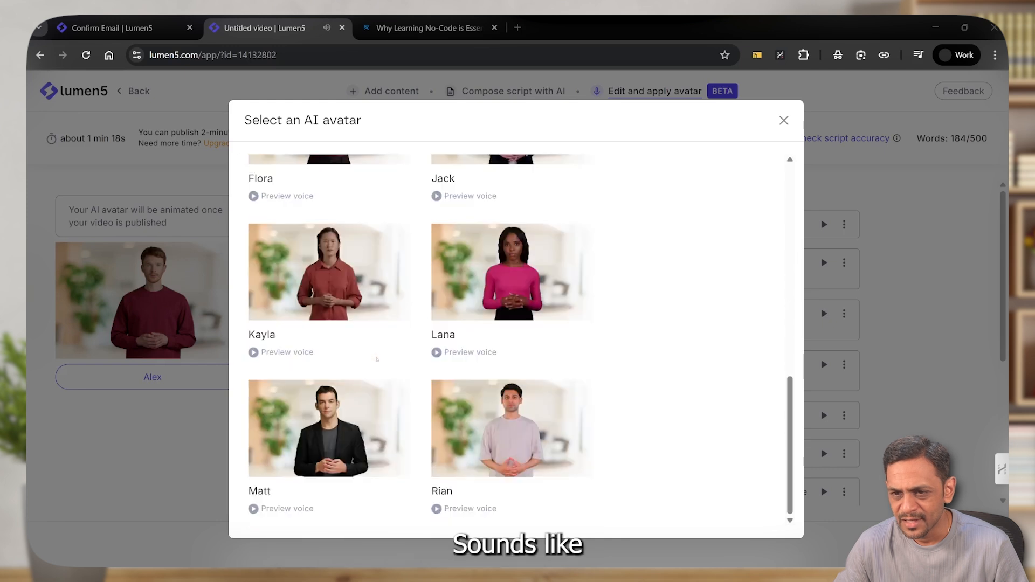
scroll(377, 359, up, 10)
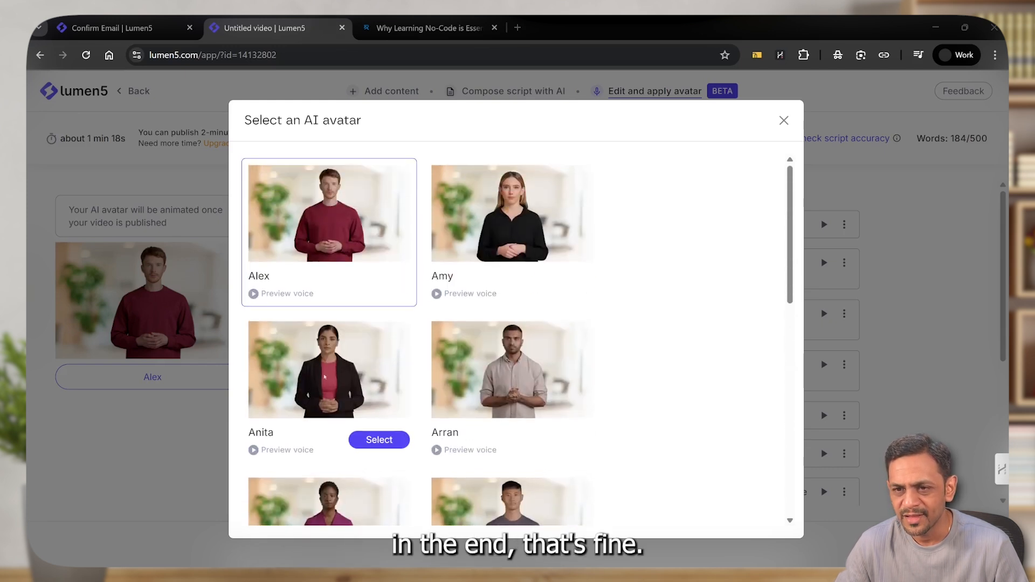
click(368, 436)
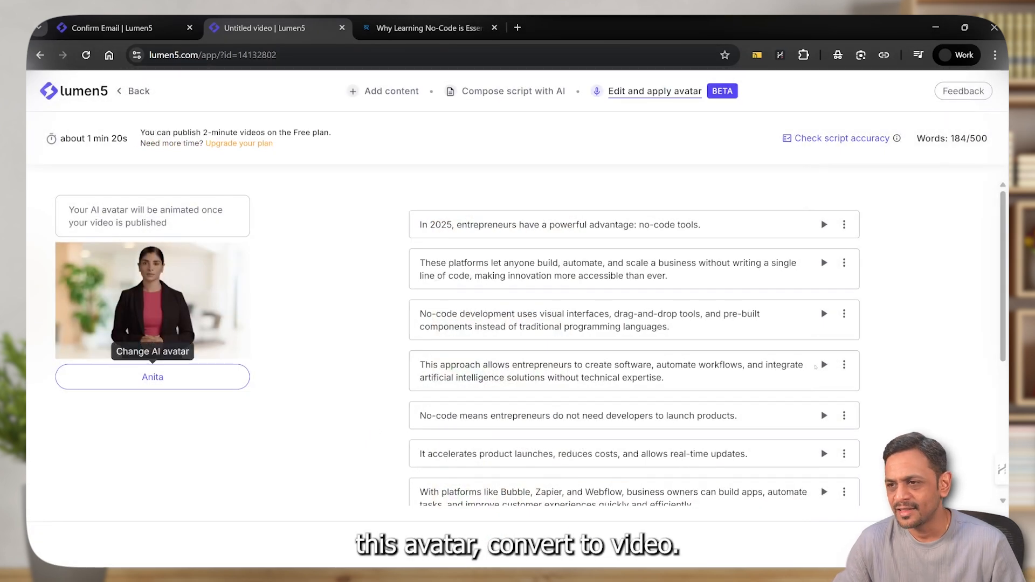
Convert the avatar script to a video, play part of its preview, and close the preview
click(944, 544)
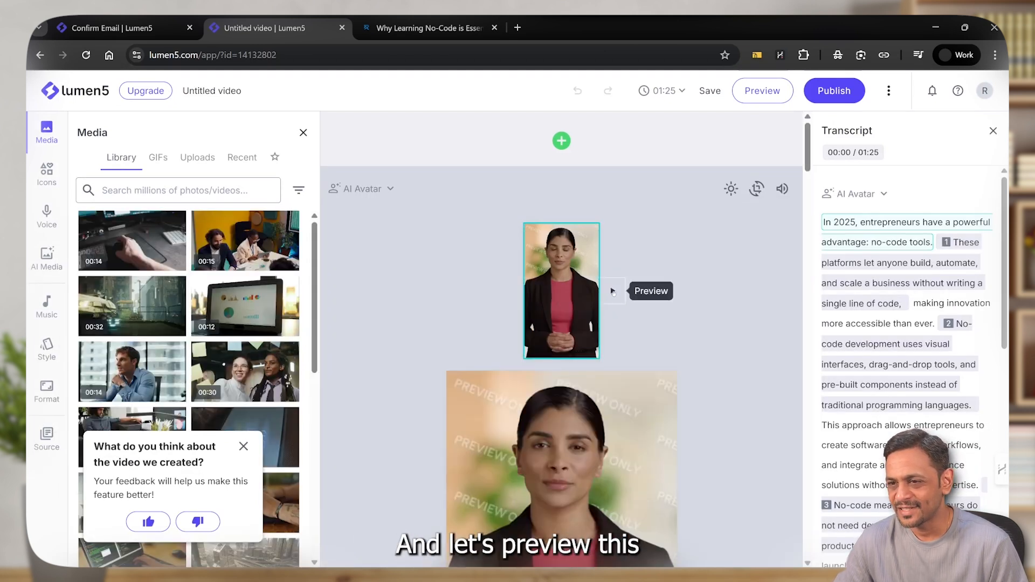
click(752, 92)
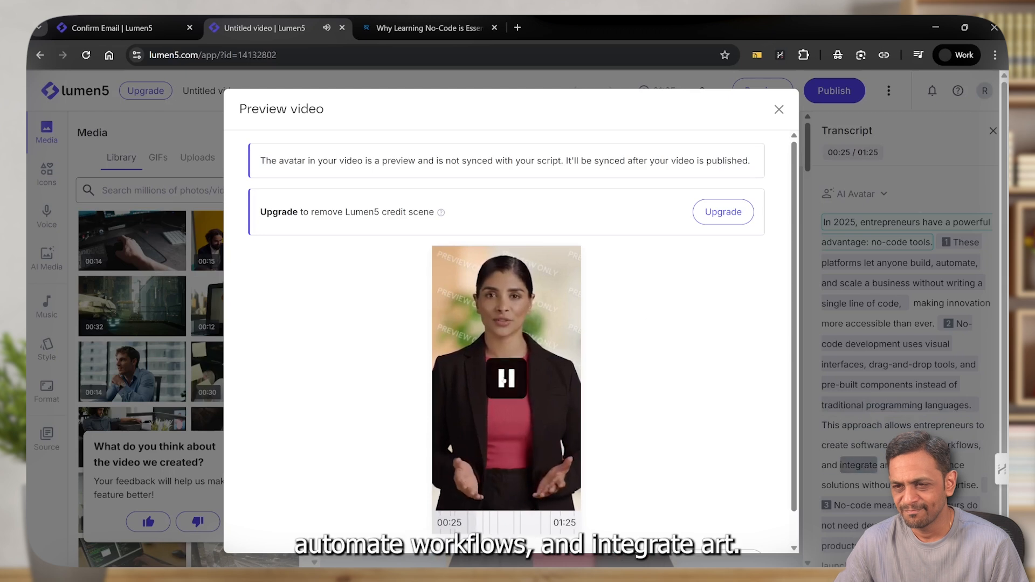
click(505, 379)
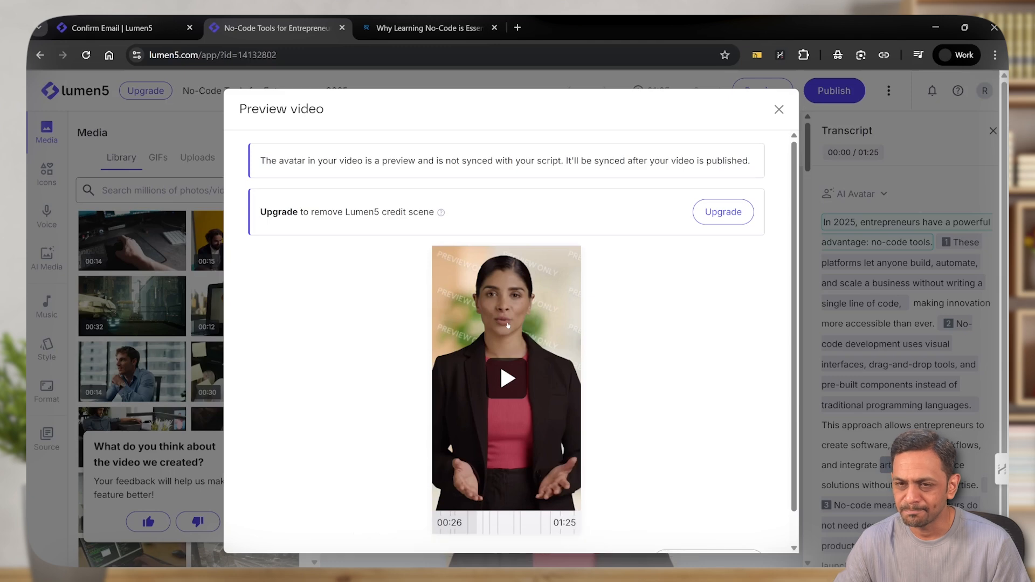
click(778, 109)
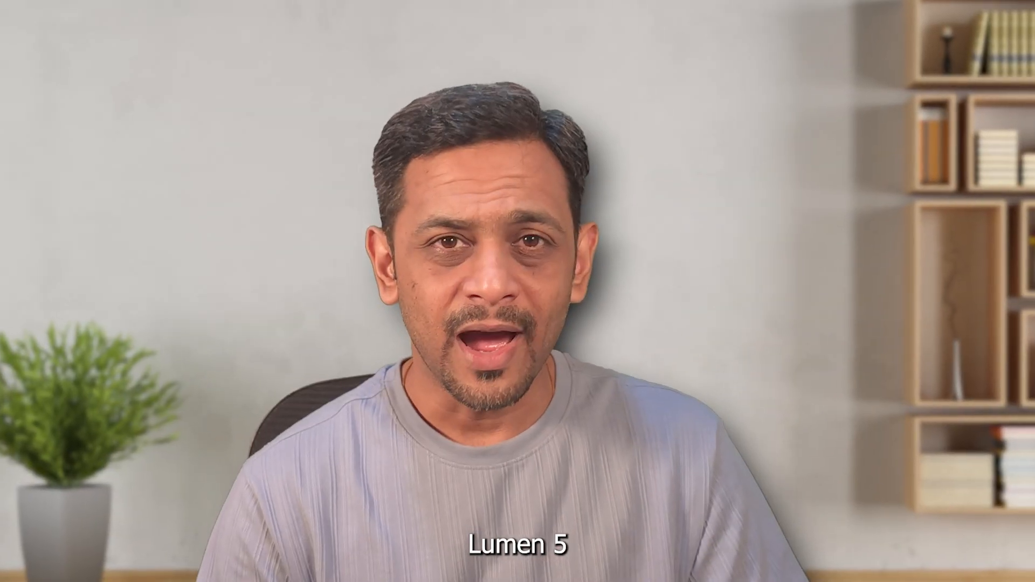